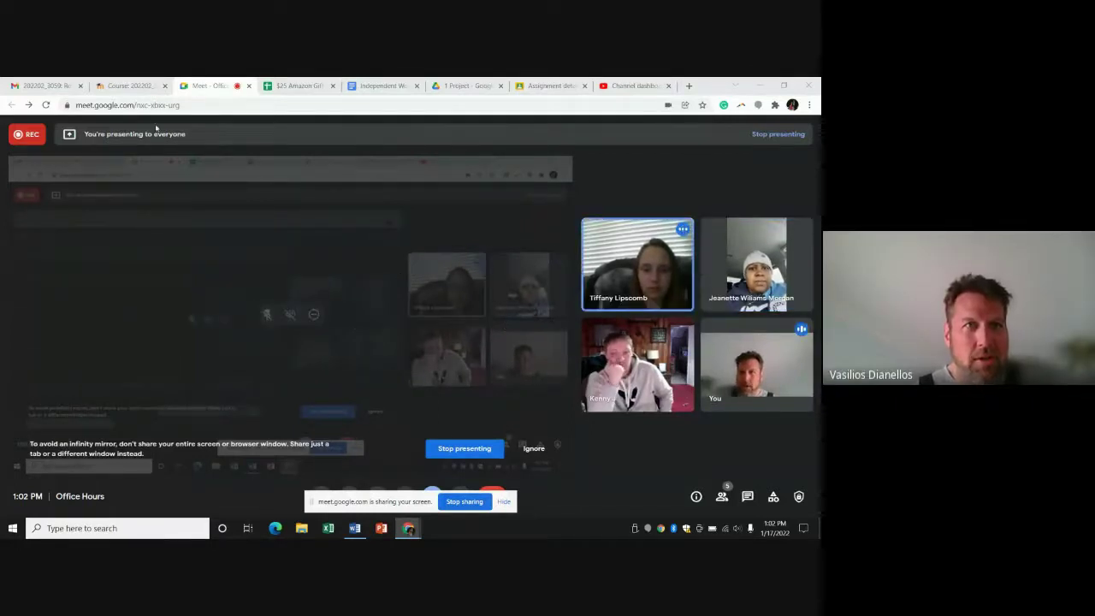
# - Switch from Google Meet to the 'Course: 2022…' Moodle course page tab
pyautogui.click(129, 85)
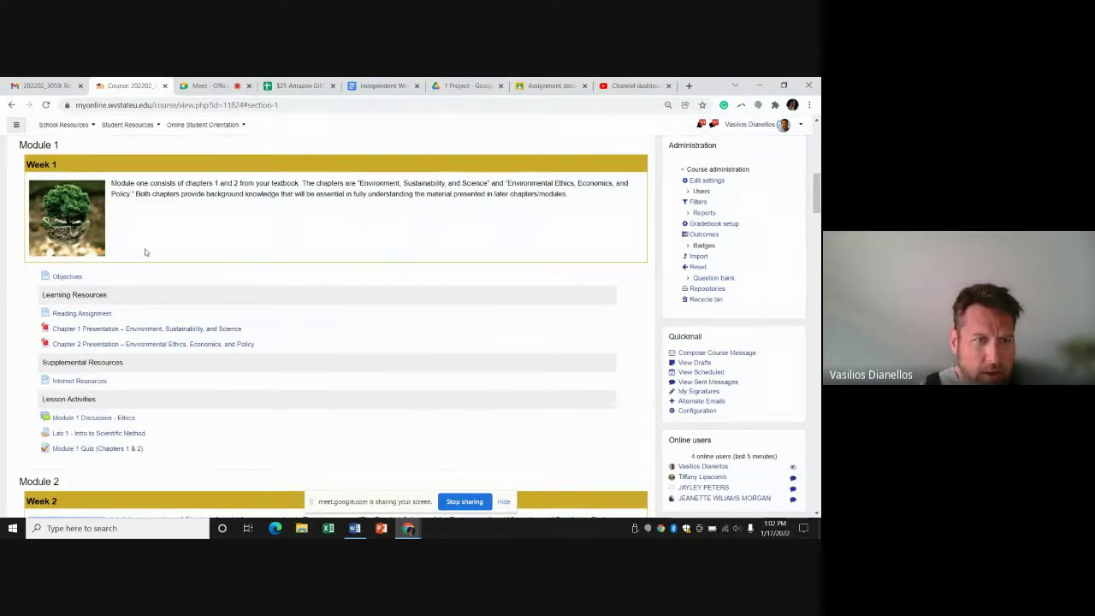
# - Open the Module 1 'Lab 1 - Intro to Scientific Method' assignment and its attached M1 Lab worksheet
pyautogui.scroll(6, 76, 154)
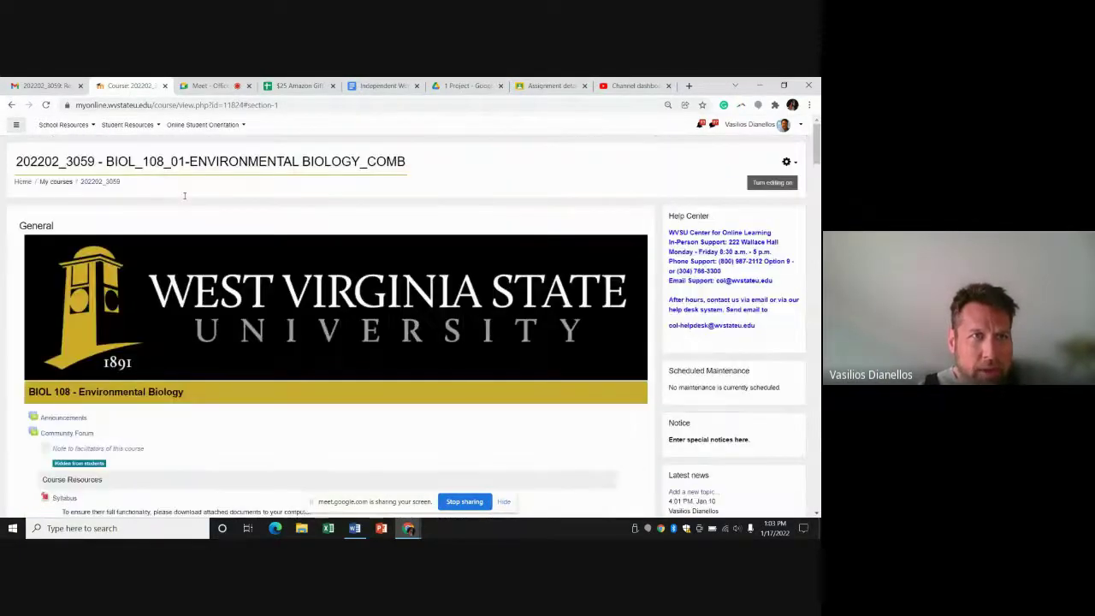
pyautogui.scroll(-6, 188, 245)
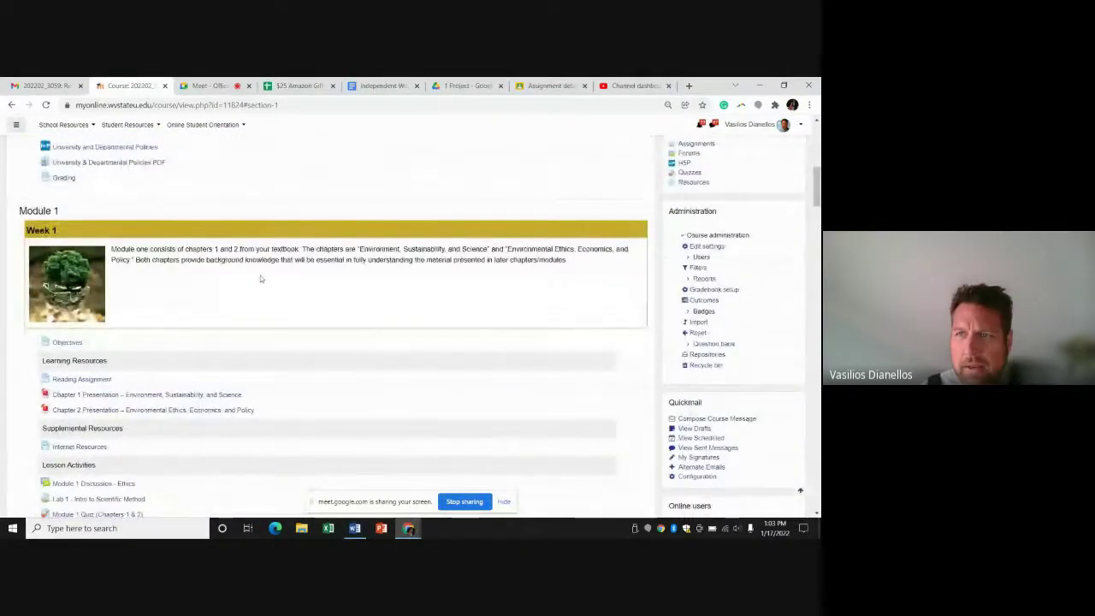
pyautogui.scroll(-1, 261, 278)
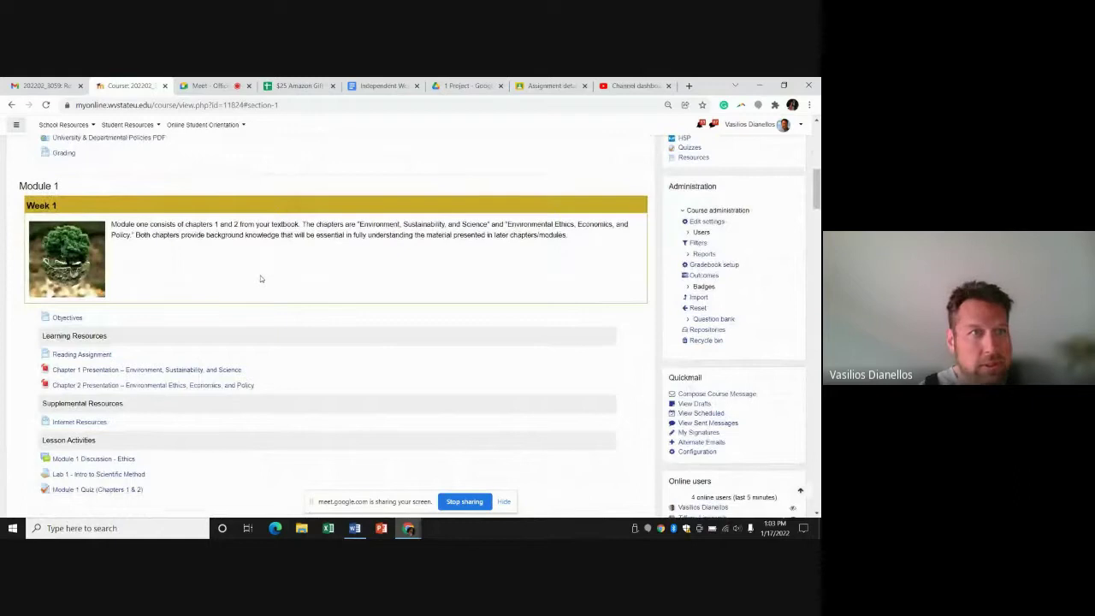
pyautogui.scroll(-2, 261, 278)
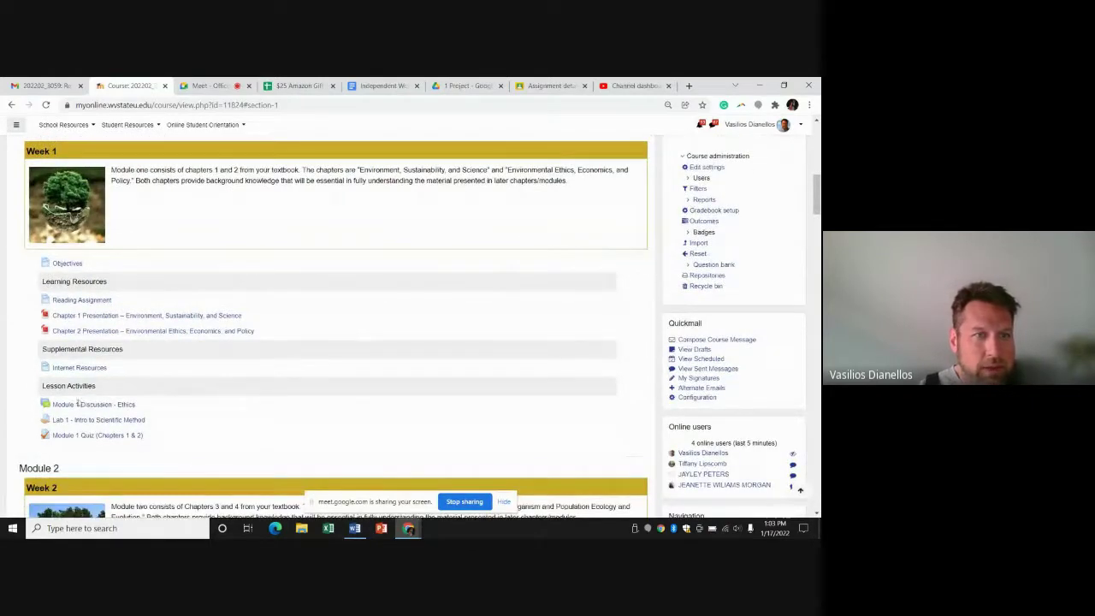
pyautogui.click(85, 420)
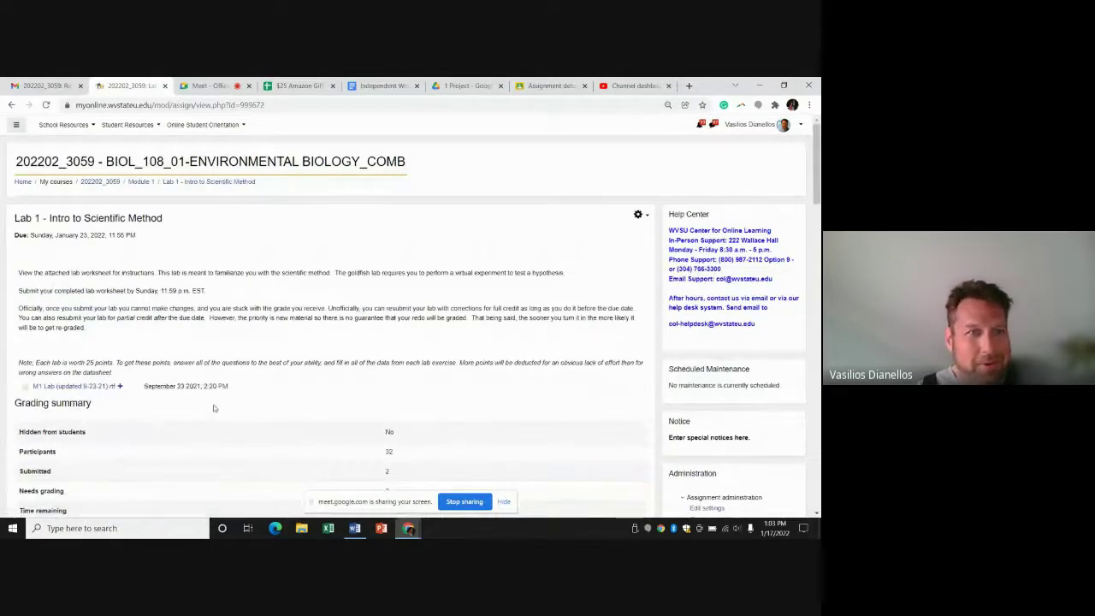
pyautogui.scroll(-1, 214, 408)
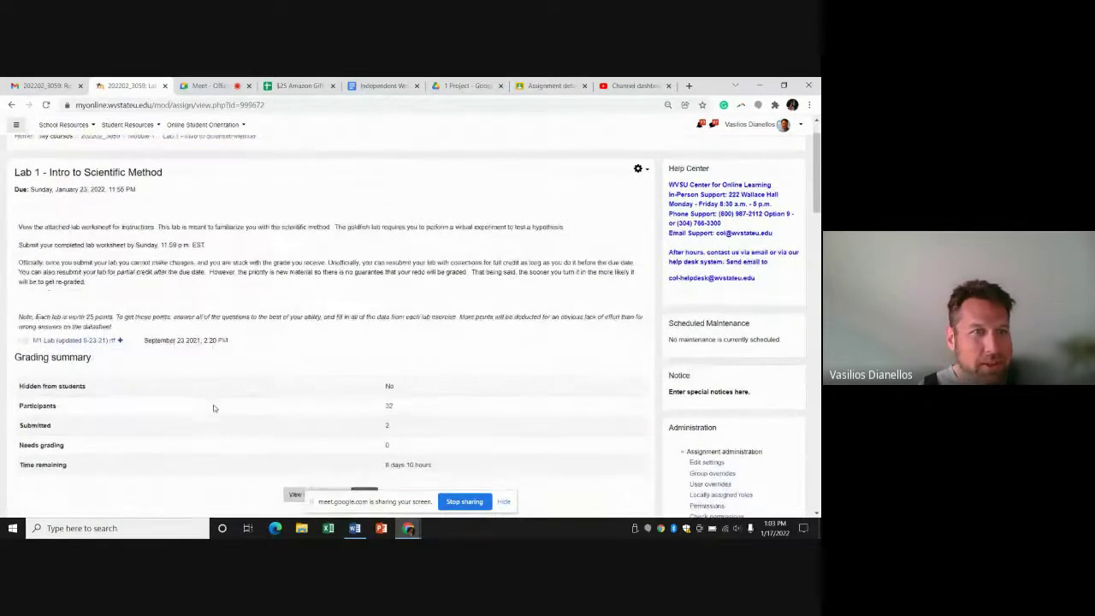
pyautogui.tripleClick(70, 342)
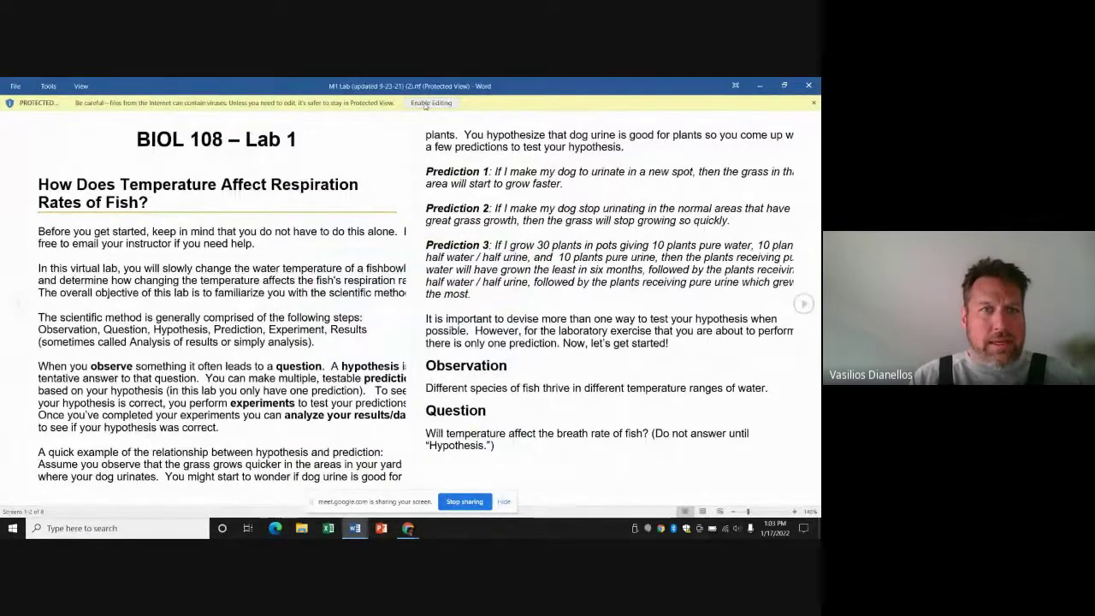
# - Enable editing on the M1 Lab worksheet and scroll down to the Hypothesis section
pyautogui.click(425, 104)
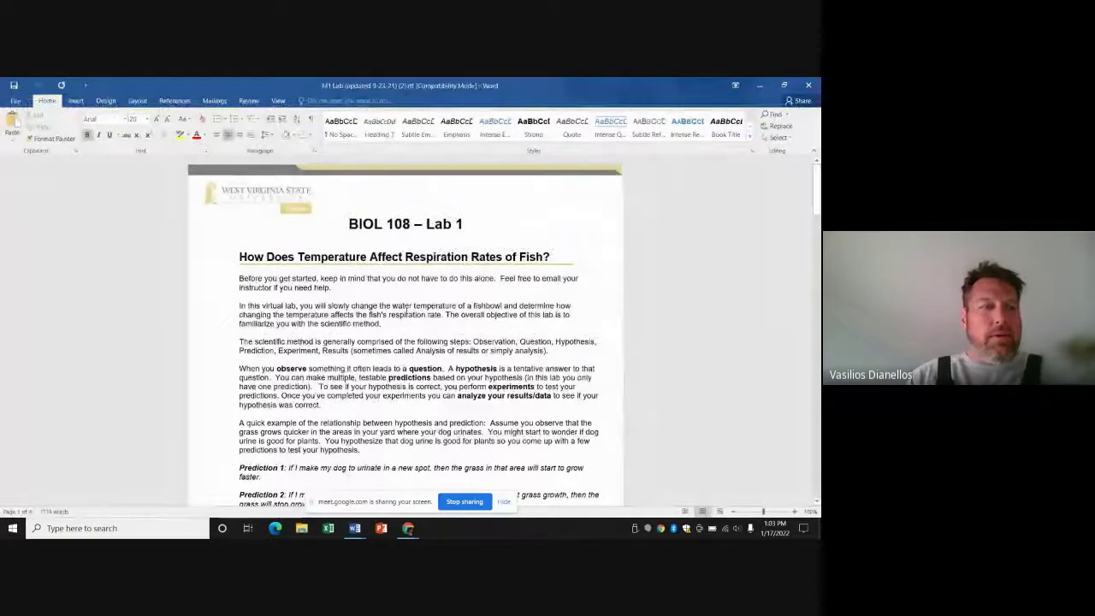
pyautogui.scroll(-1, 406, 313)
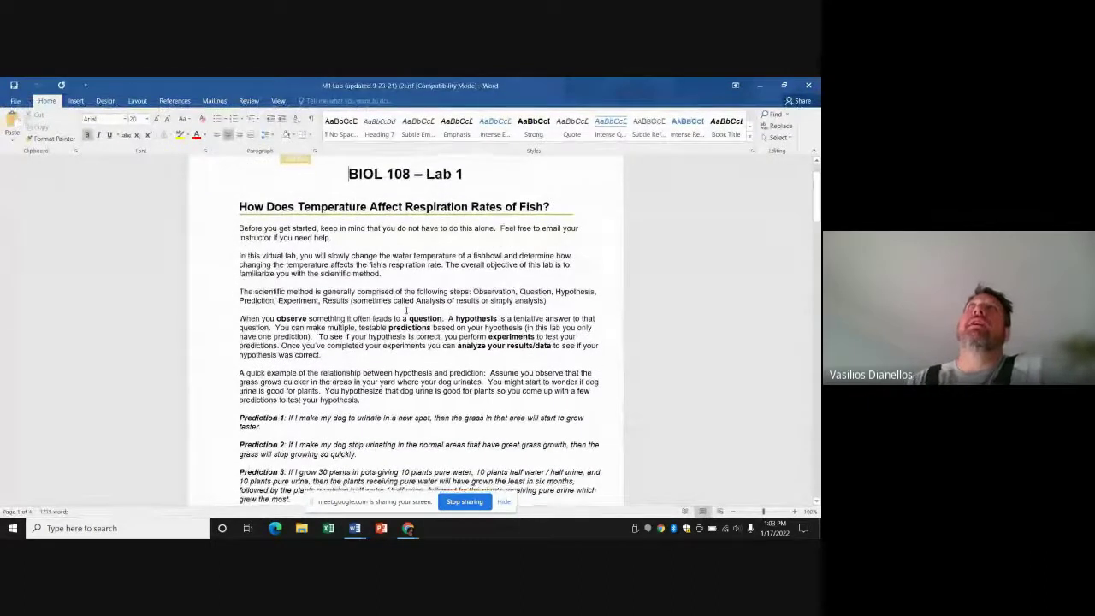
pyautogui.scroll(-2, 407, 310)
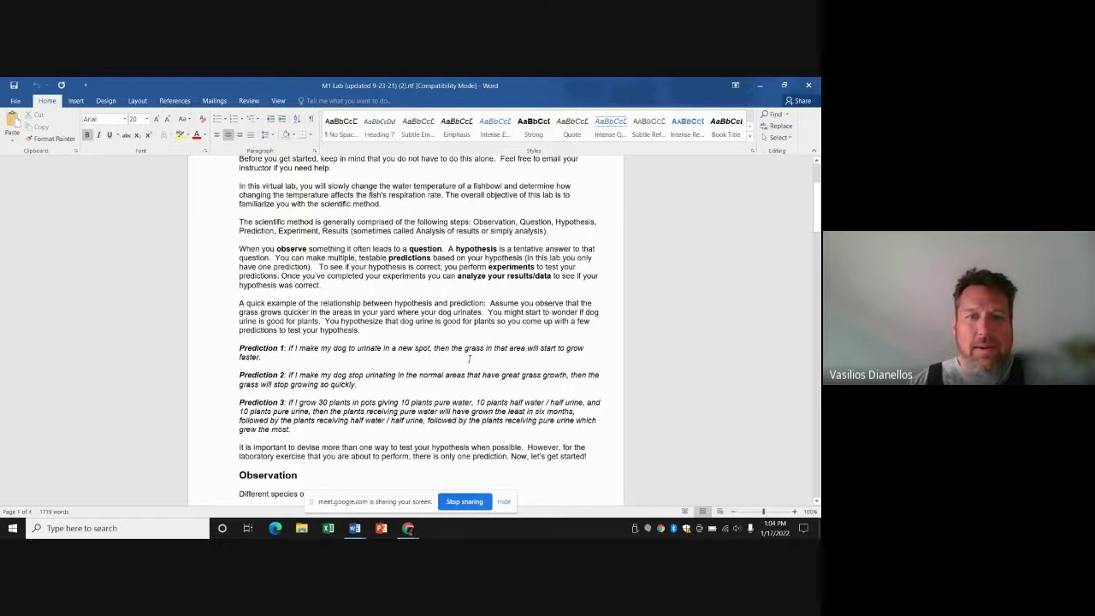
pyautogui.scroll(-10, 469, 359)
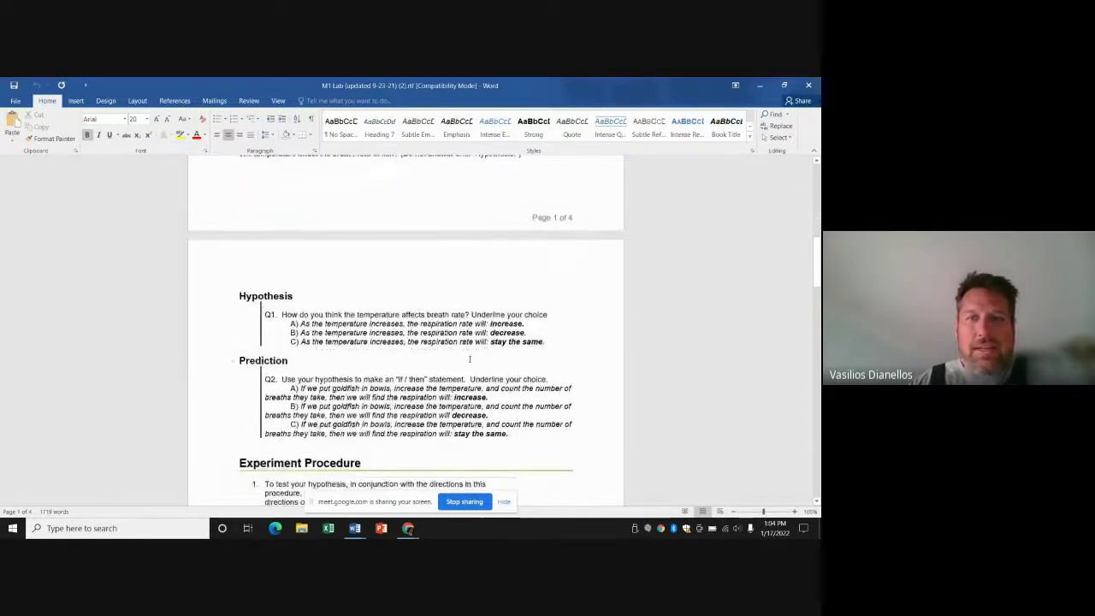
pyautogui.scroll(-1, 469, 360)
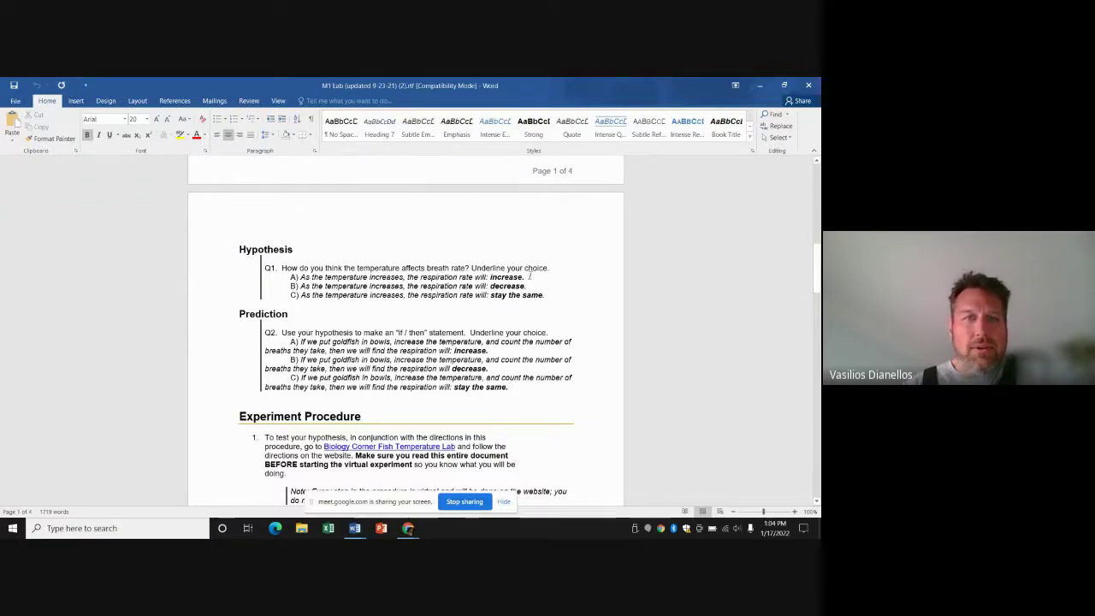
# - Make Q1 answer A ('increase') underlined, bold and highlighted in yellow
pyautogui.moveTo(524, 276); pyautogui.dragTo(290, 277)
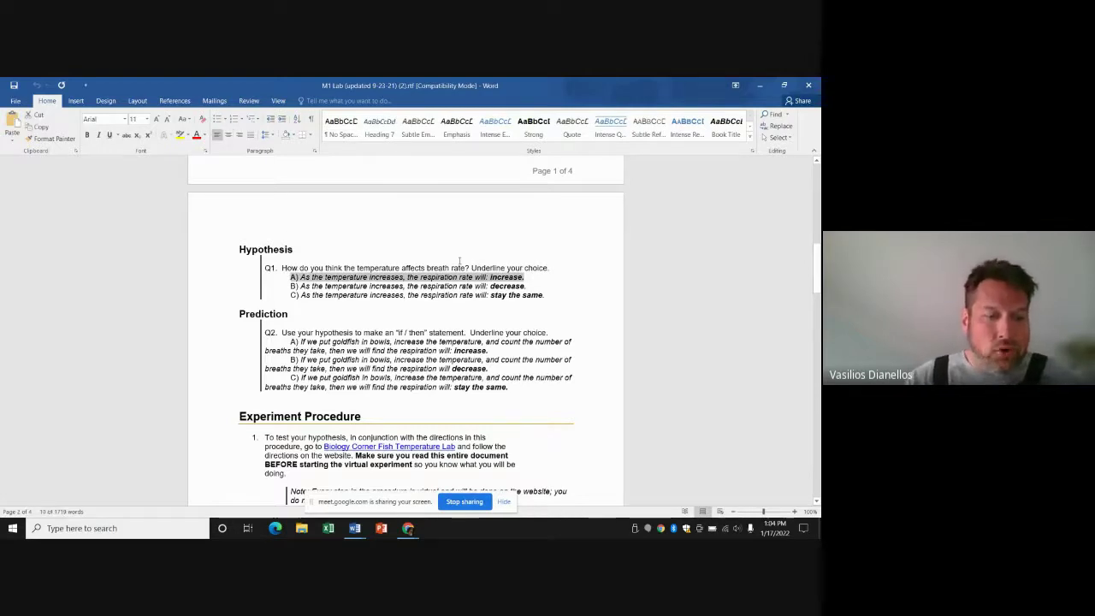
pyautogui.hotkey('ctrl', 'u')
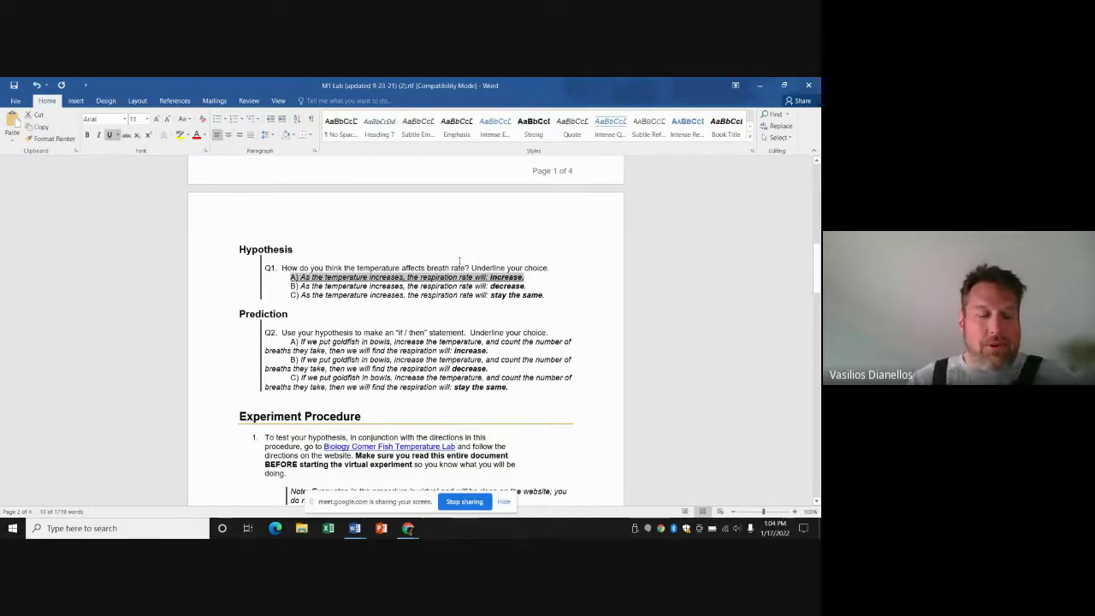
pyautogui.hotkey('ctrl', 'b')
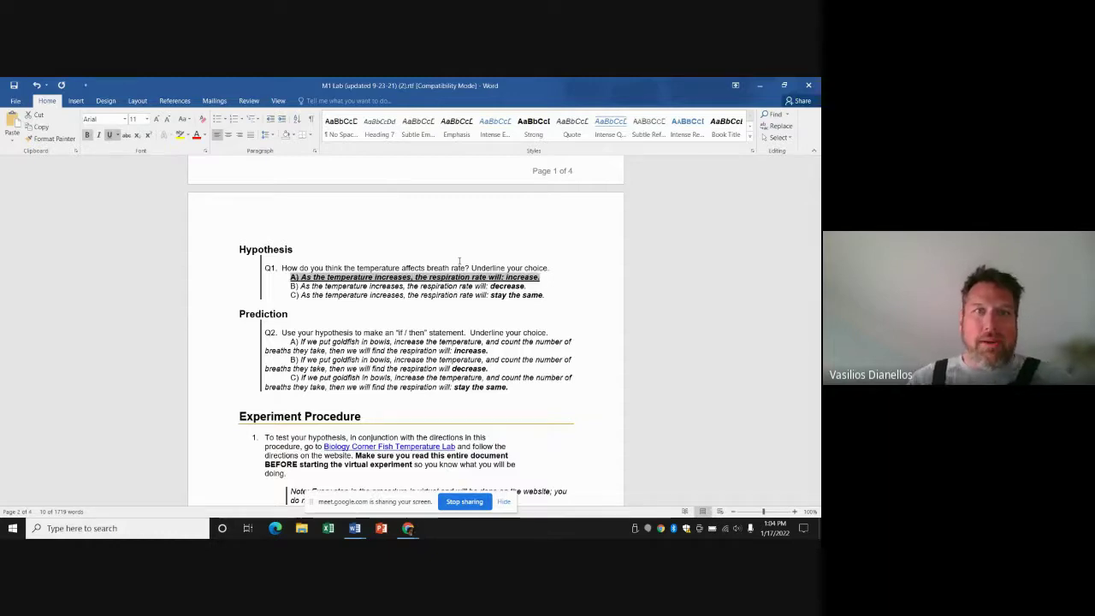
pyautogui.click(179, 135)
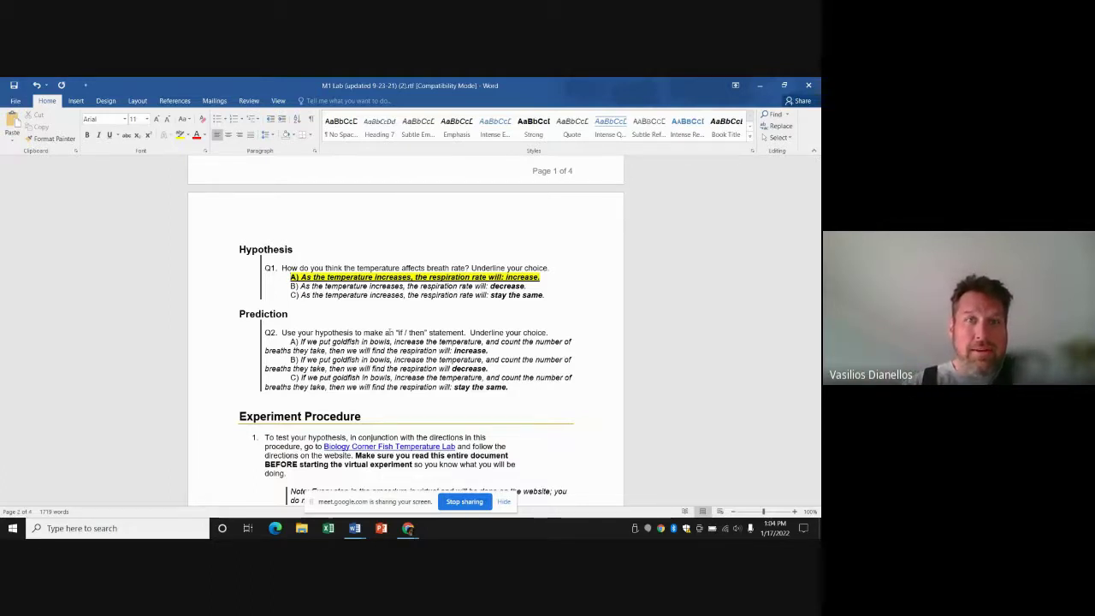
pyautogui.scroll(-1, 373, 440)
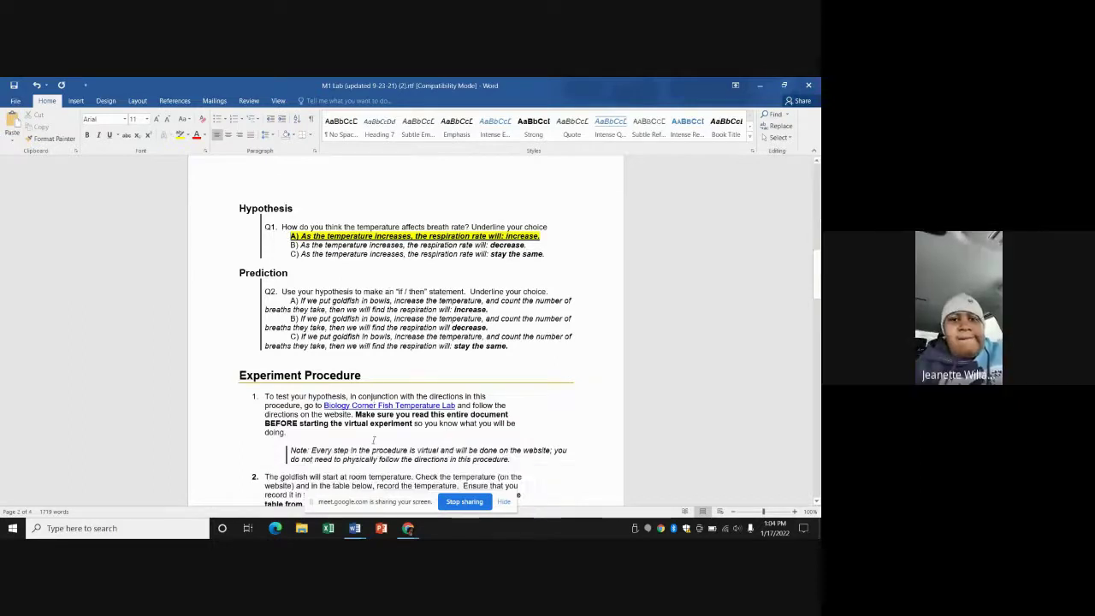
# - Scroll past the Experiment Procedure steps to the Q3–9 data table on page 3
pyautogui.scroll(-4, 373, 439)
pyautogui.scroll(-4, 374, 440)
pyautogui.scroll(2, 374, 440)
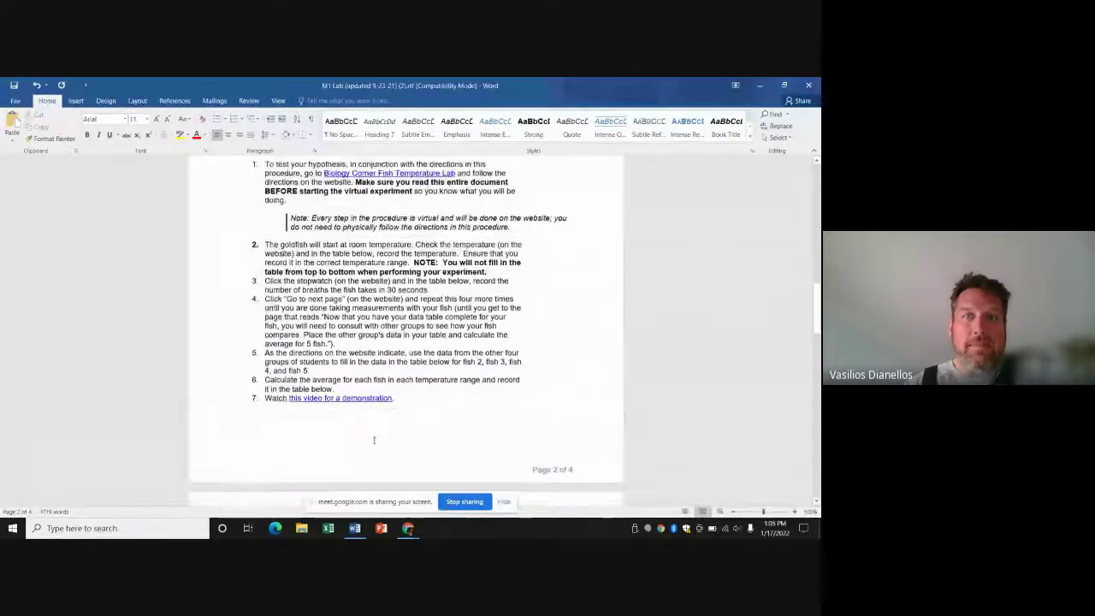
pyautogui.scroll(1, 374, 440)
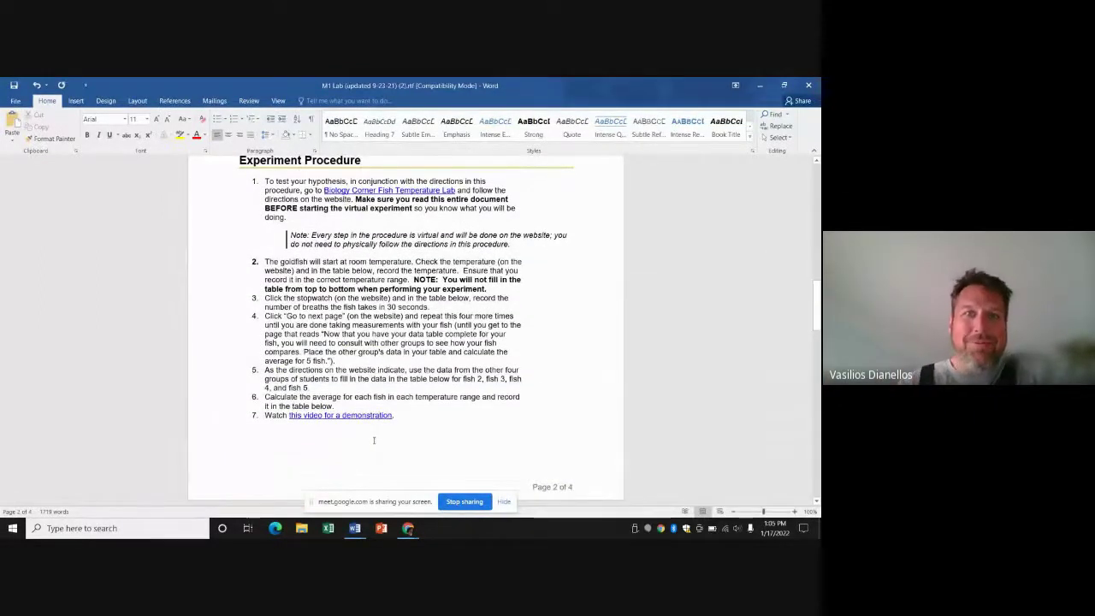
pyautogui.scroll(-1, 419, 327)
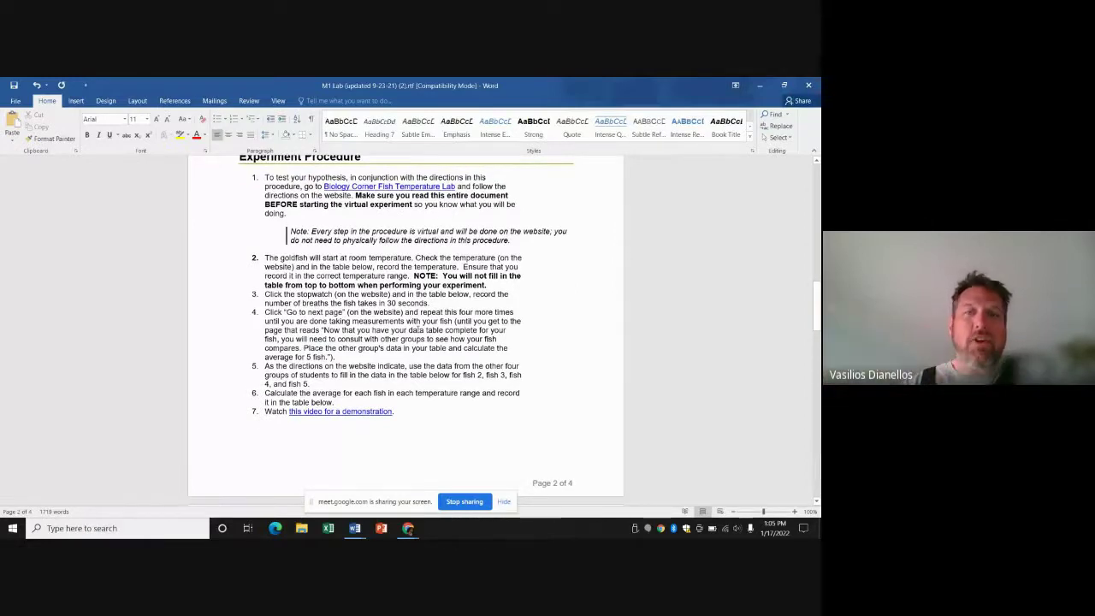
pyautogui.scroll(-8, 462, 292)
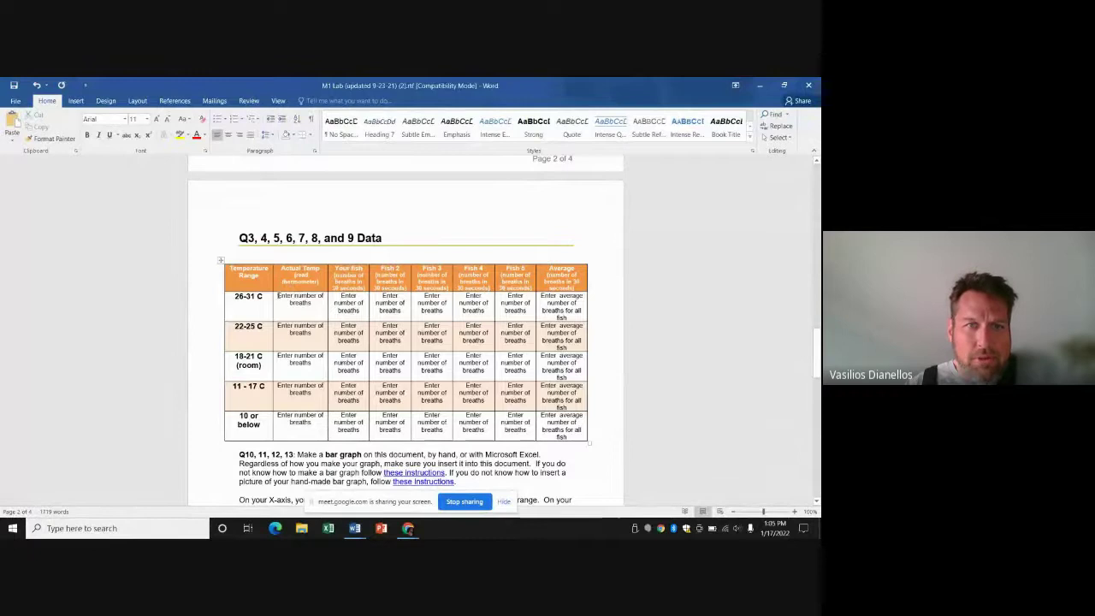
# - Fill the 26-31 C row with temperature 27 and breath counts 45, 100, 54, 87, 87
pyautogui.moveTo(277, 296); pyautogui.dragTo(324, 311)
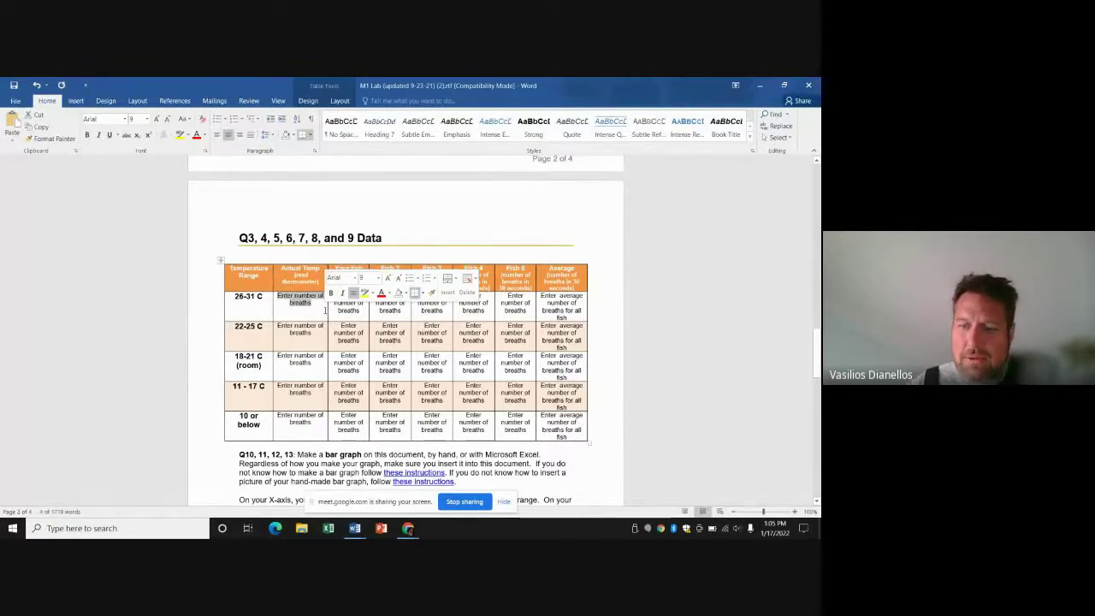
pyautogui.write('27')
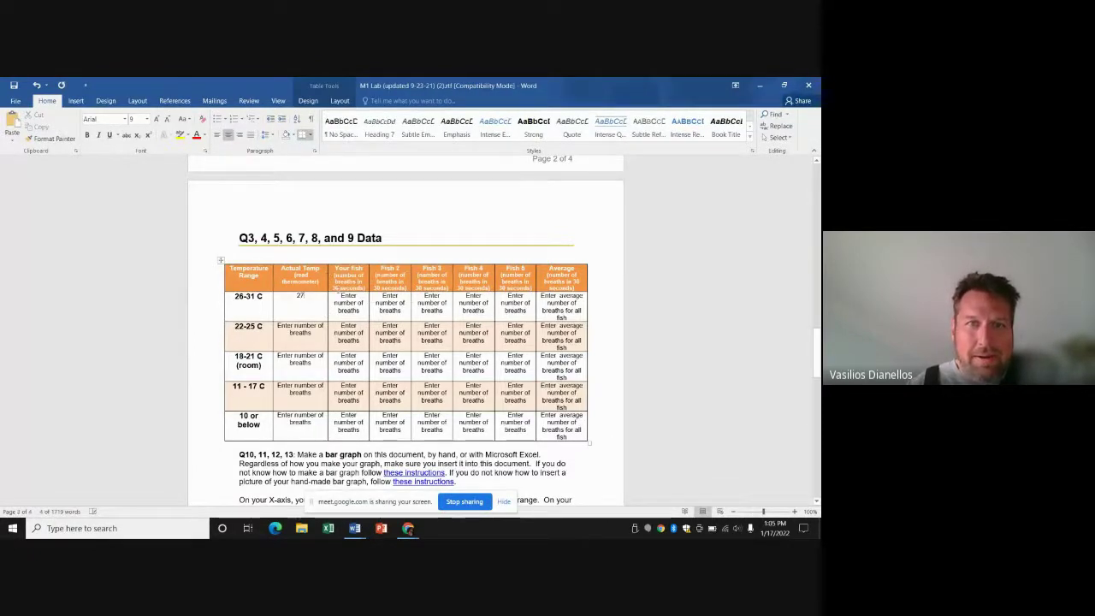
pyautogui.click(341, 296)
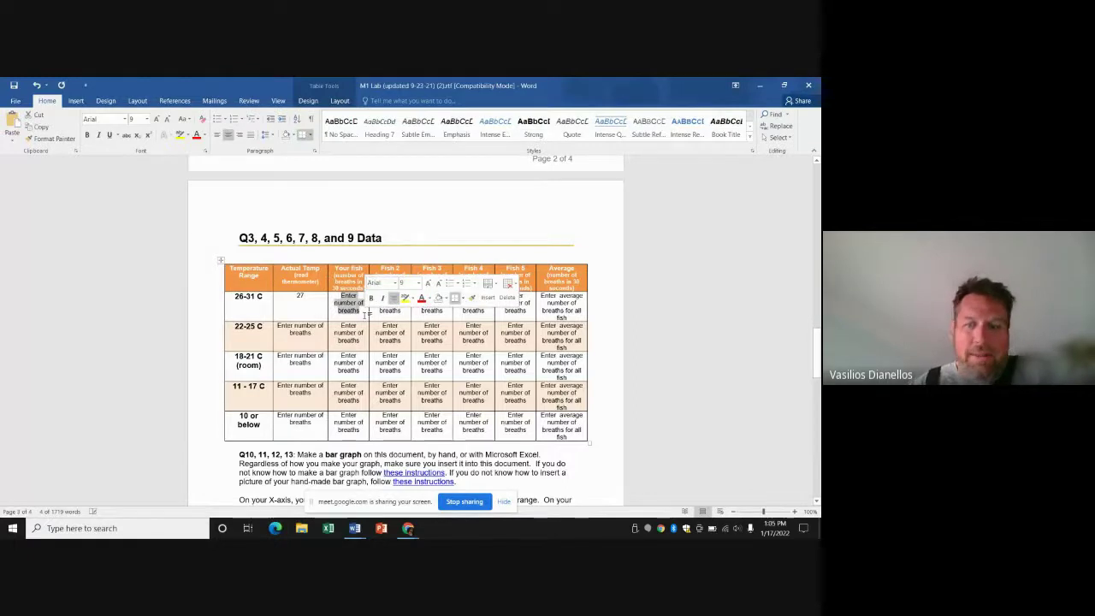
pyautogui.write('45')
pyautogui.press('Tab')
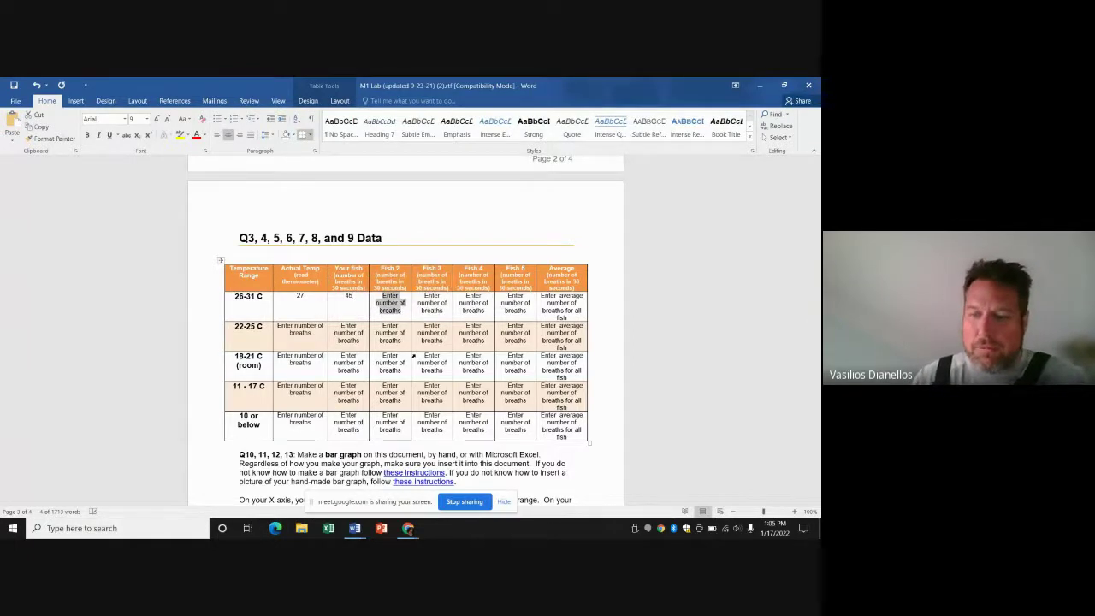
pyautogui.write('100')
pyautogui.press('Tab')
pyautogui.write('54')
pyautogui.press('Tab')
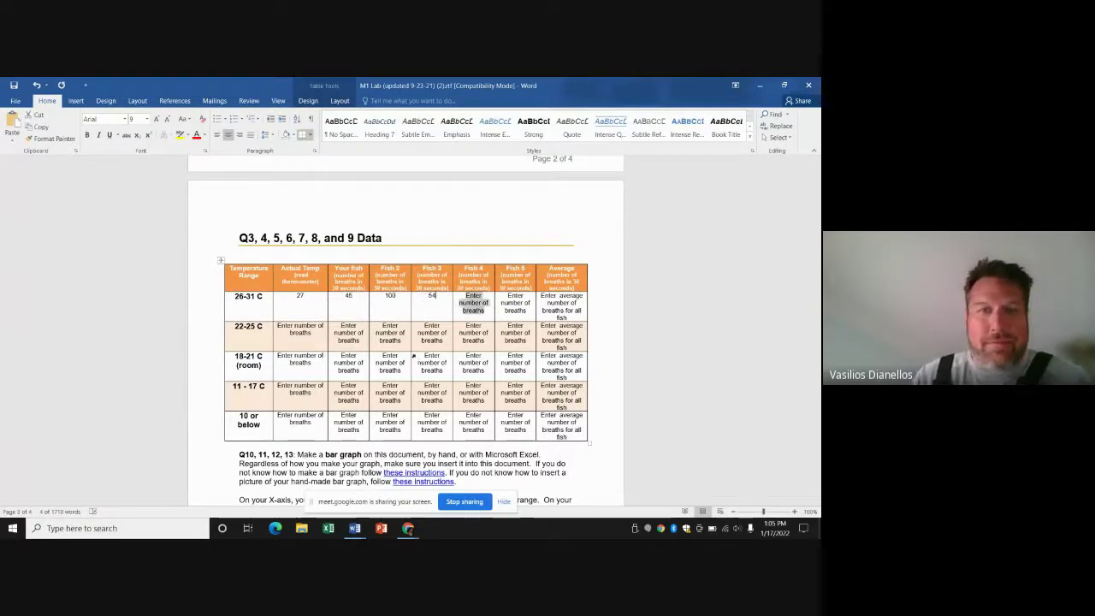
pyautogui.write('87')
pyautogui.press('Tab')
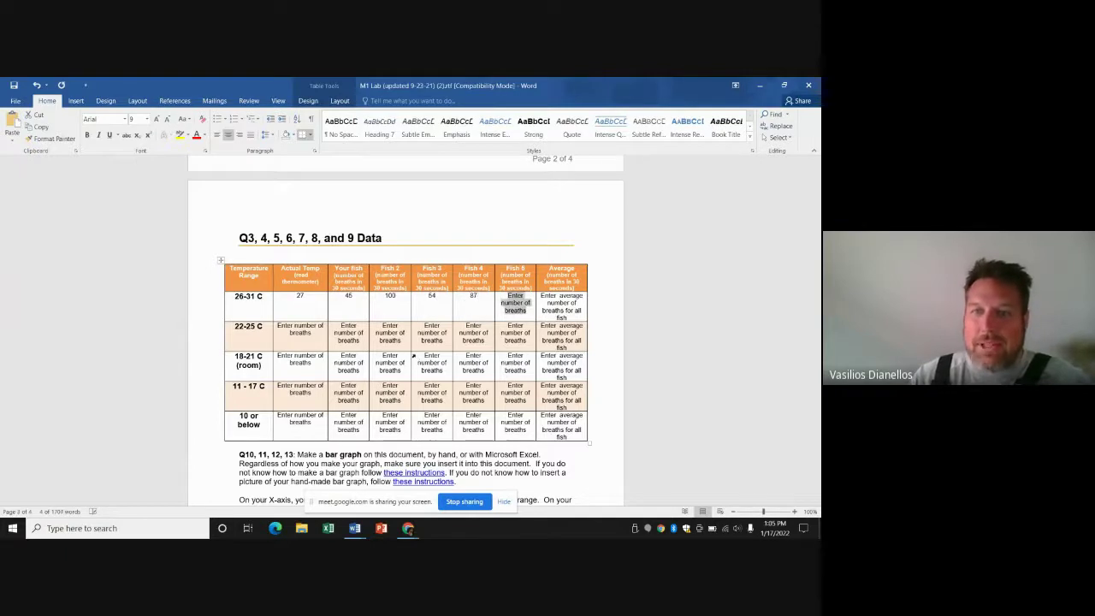
pyautogui.write('87')
pyautogui.press('Tab')
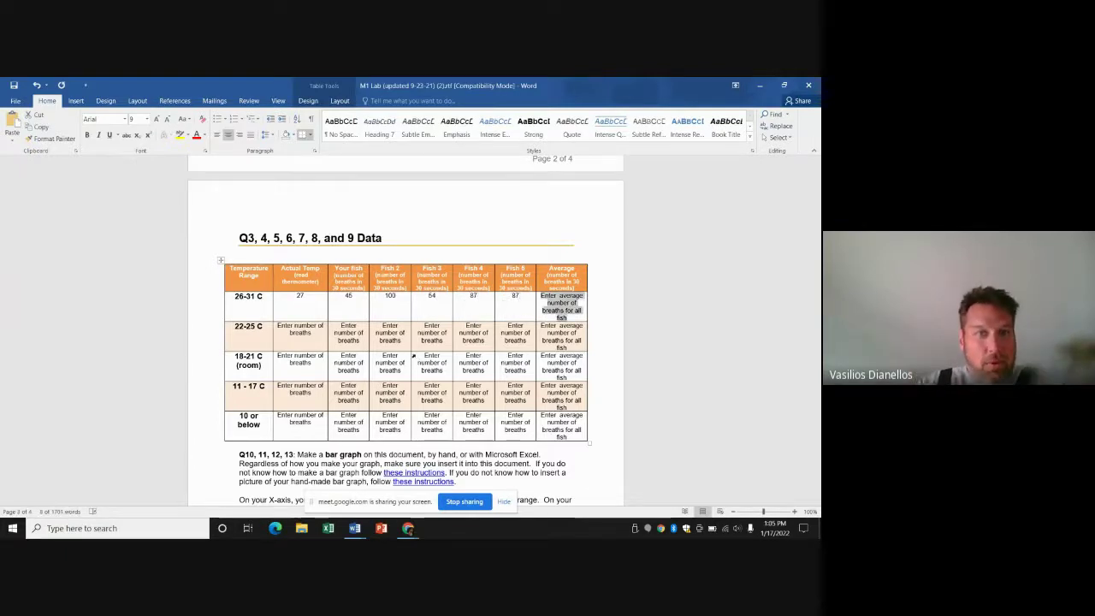
# - Scroll down to the Analysis section and select the Q14 question paragraph
pyautogui.scroll(-1, 415, 358)
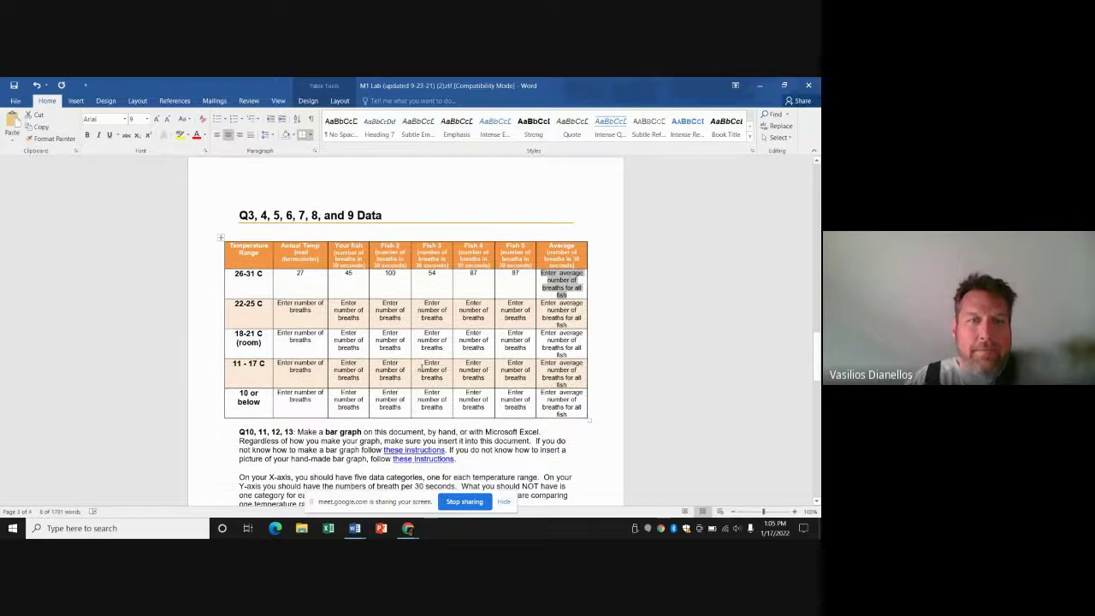
pyautogui.scroll(-3, 419, 364)
pyautogui.scroll(-2, 422, 366)
pyautogui.scroll(-1, 421, 368)
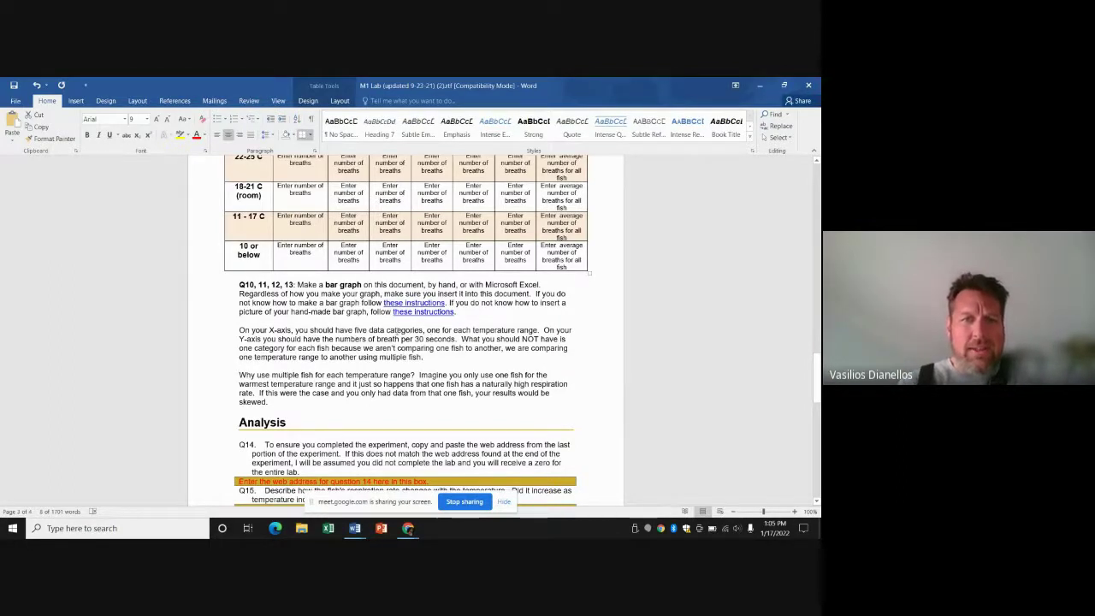
pyautogui.scroll(-3, 398, 331)
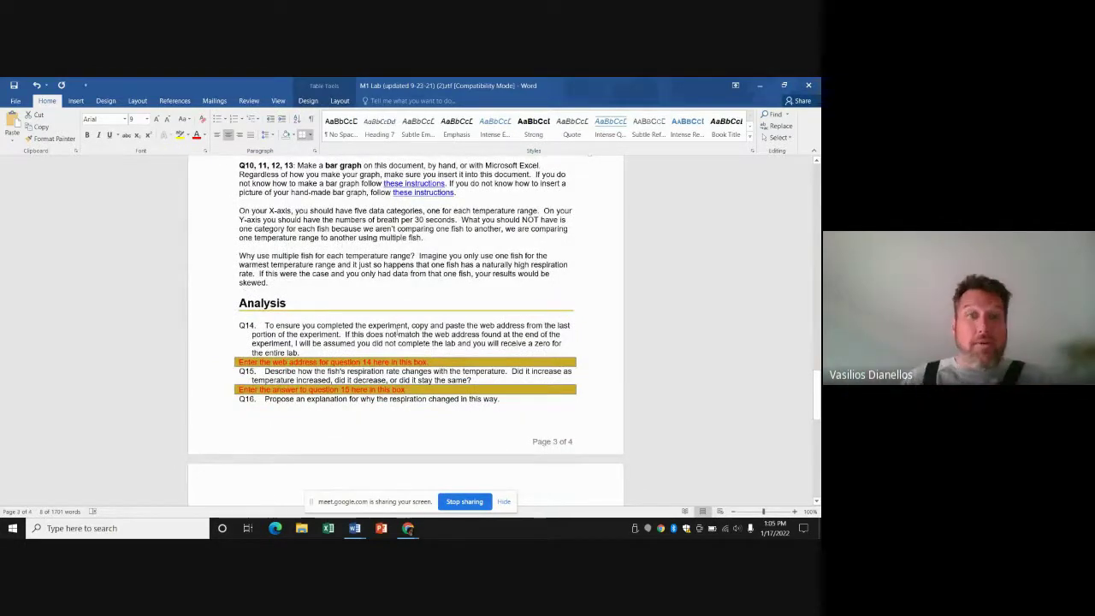
pyautogui.scroll(-1, 380, 371)
pyautogui.scroll(-1, 380, 373)
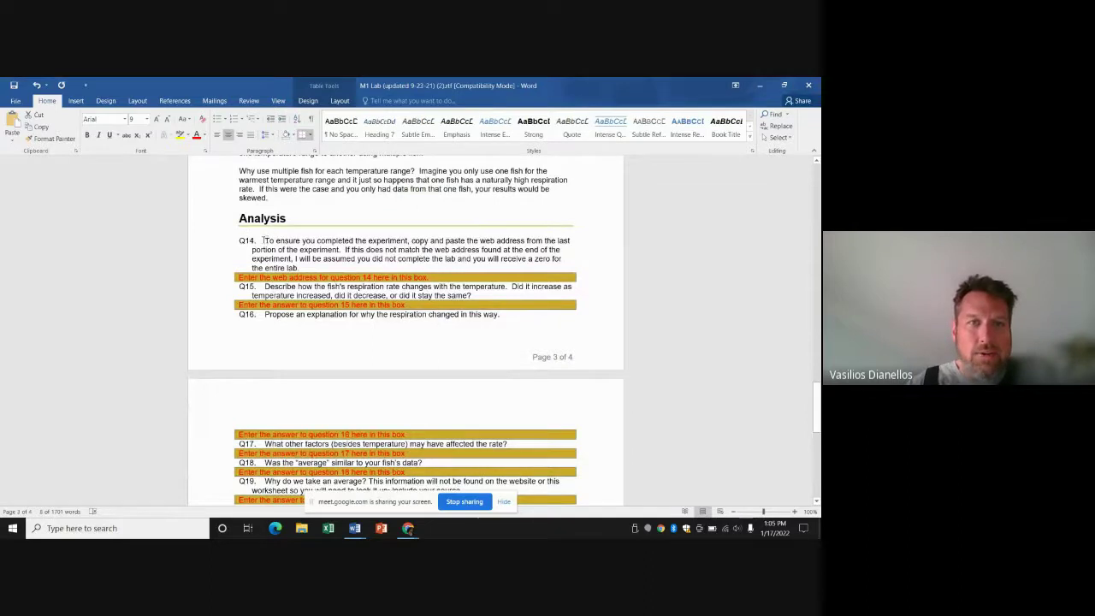
pyautogui.moveTo(263, 241); pyautogui.dragTo(301, 268)
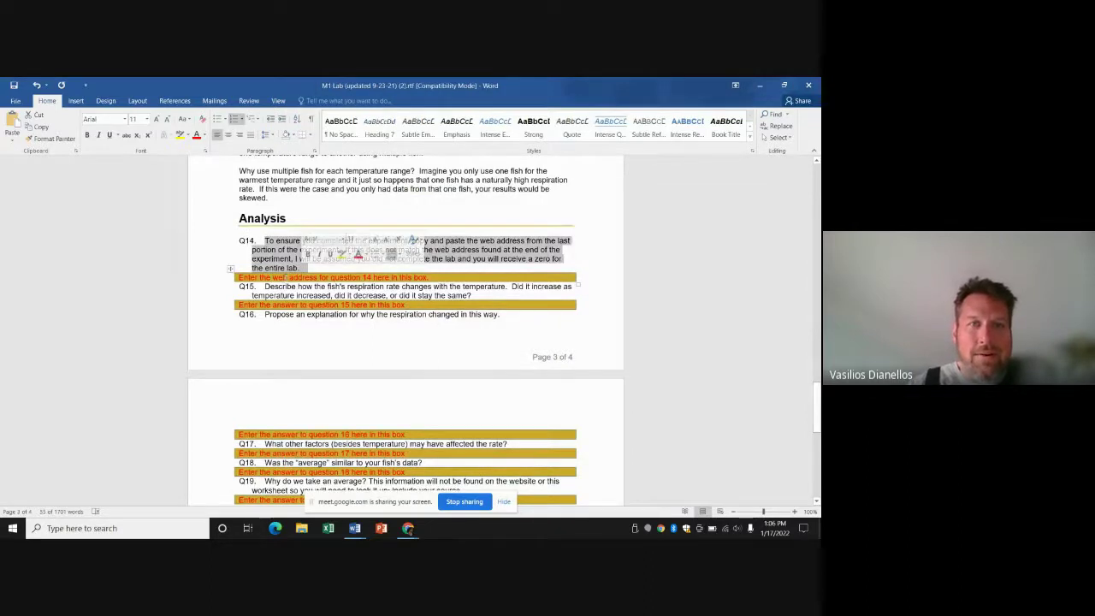
# - Replace the Q15 answer box placeholder with 'YEs.'
pyautogui.click(286, 279)
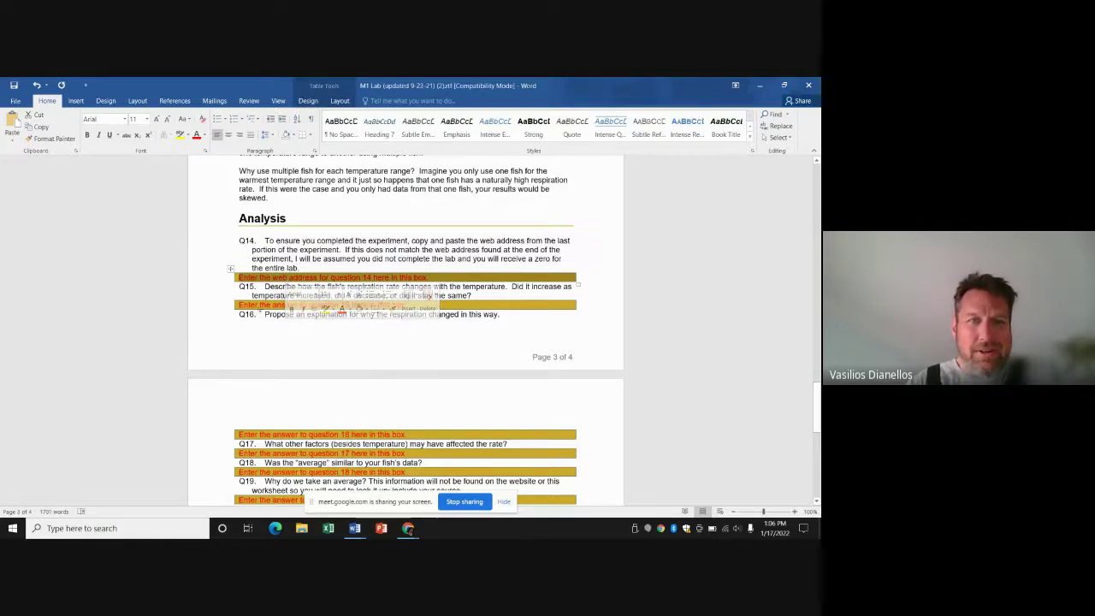
pyautogui.doubleClick(263, 305)
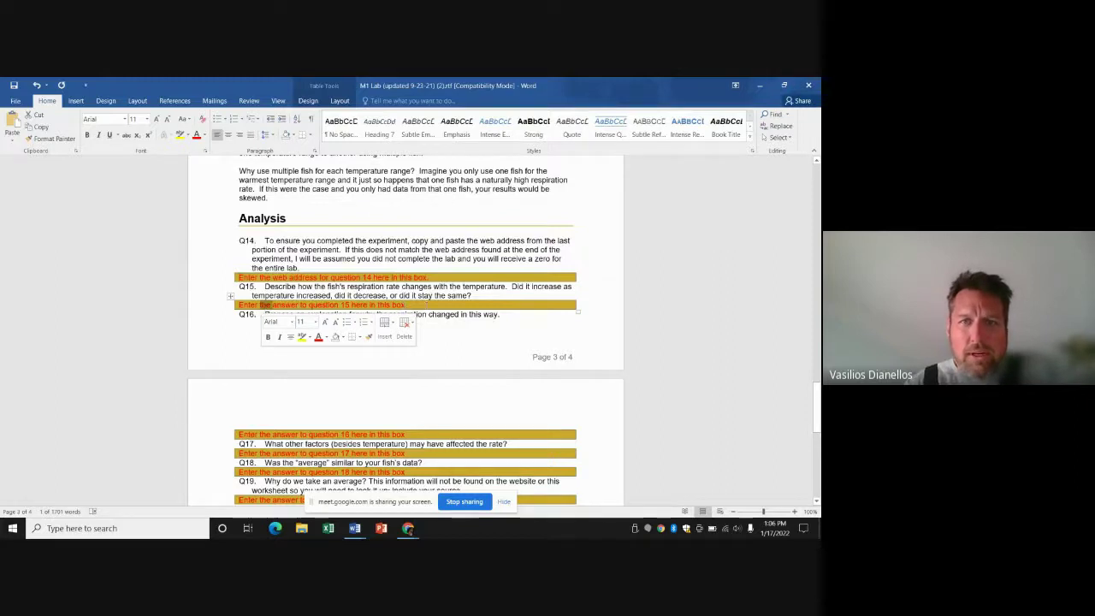
pyautogui.doubleClick(427, 306)
pyautogui.click(428, 308)
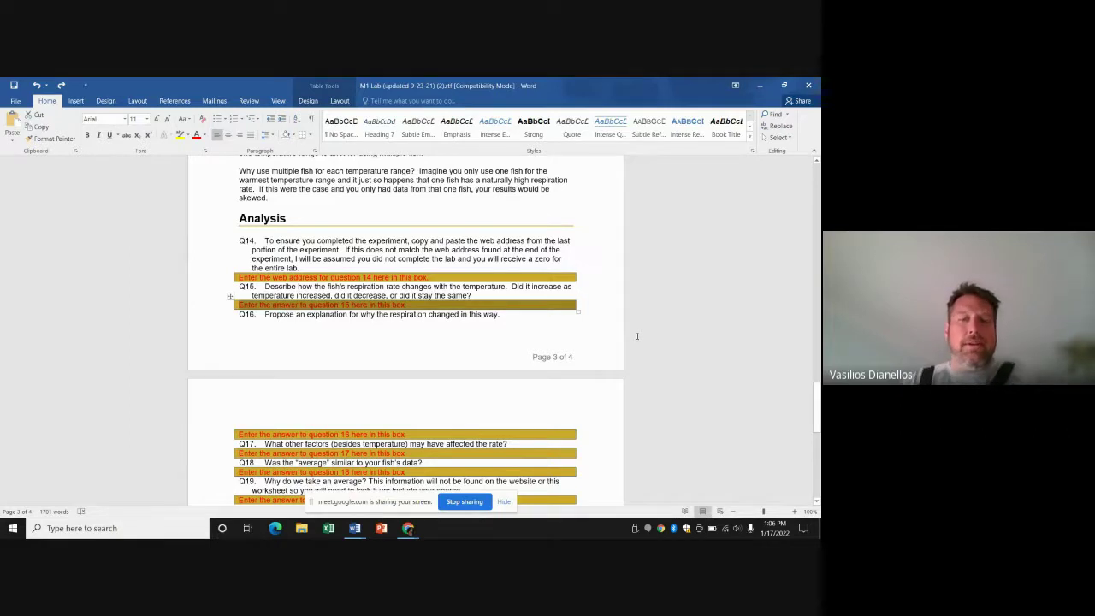
pyautogui.write('YEs')
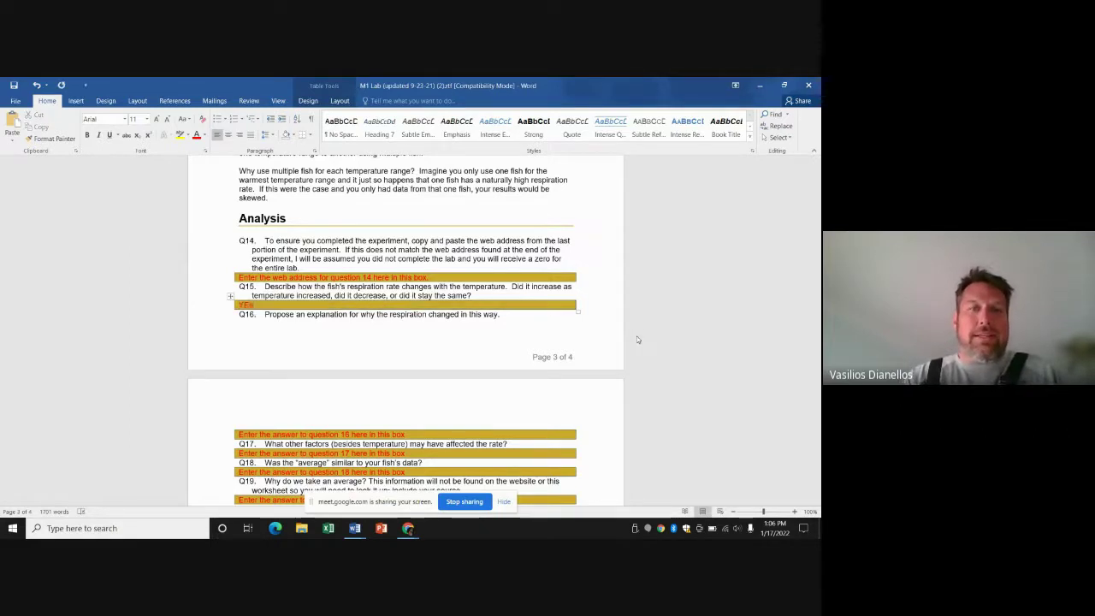
pyautogui.write('.')
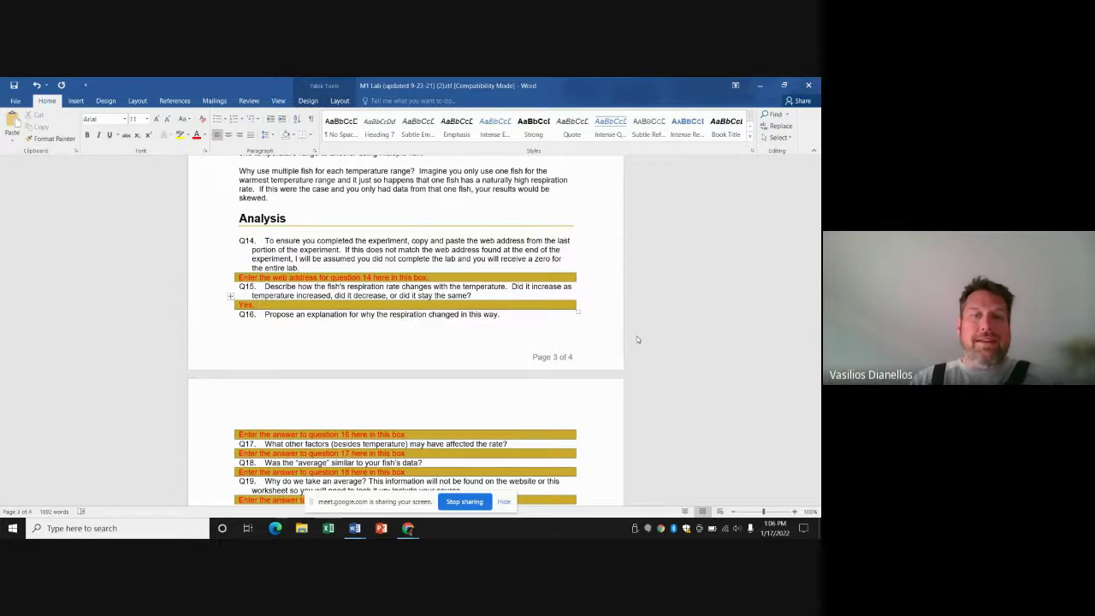
# - Review the remaining worksheet questions, then go to the File tab's Info page
pyautogui.scroll(-6, 556, 371)
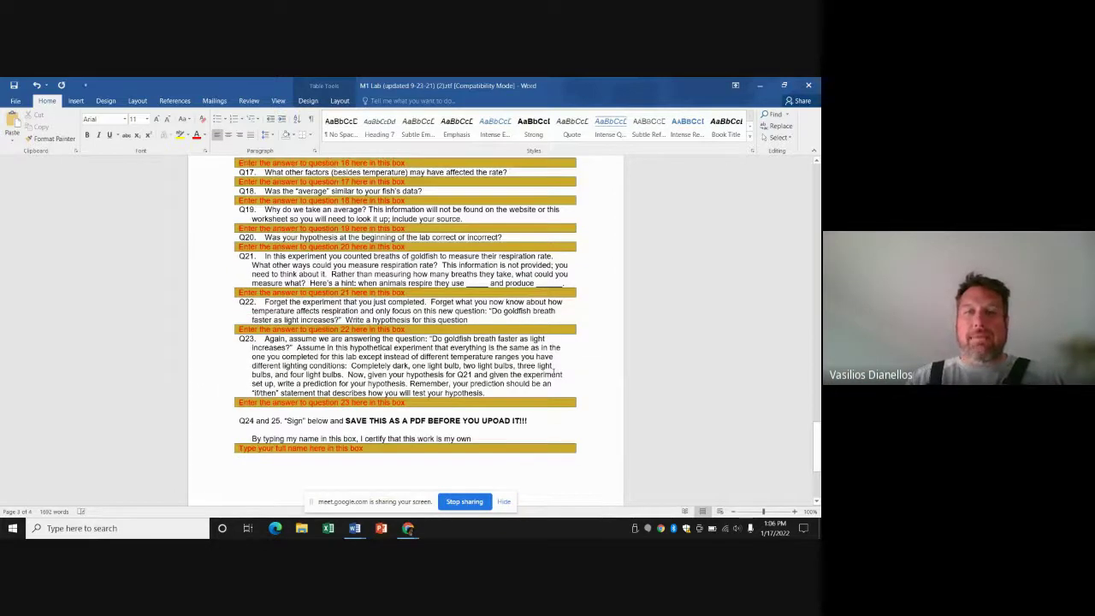
pyautogui.scroll(-5, 554, 372)
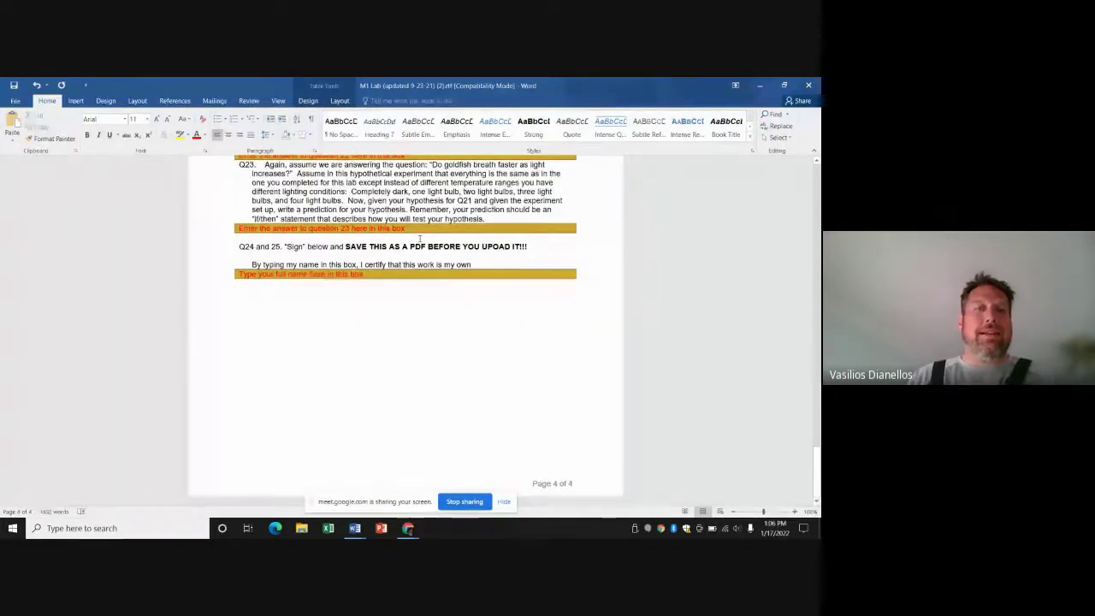
pyautogui.scroll(10, 229, 247)
pyautogui.scroll(10, 230, 247)
pyautogui.scroll(-3, 419, 238)
pyautogui.scroll(1, 419, 238)
pyautogui.scroll(-9, 419, 237)
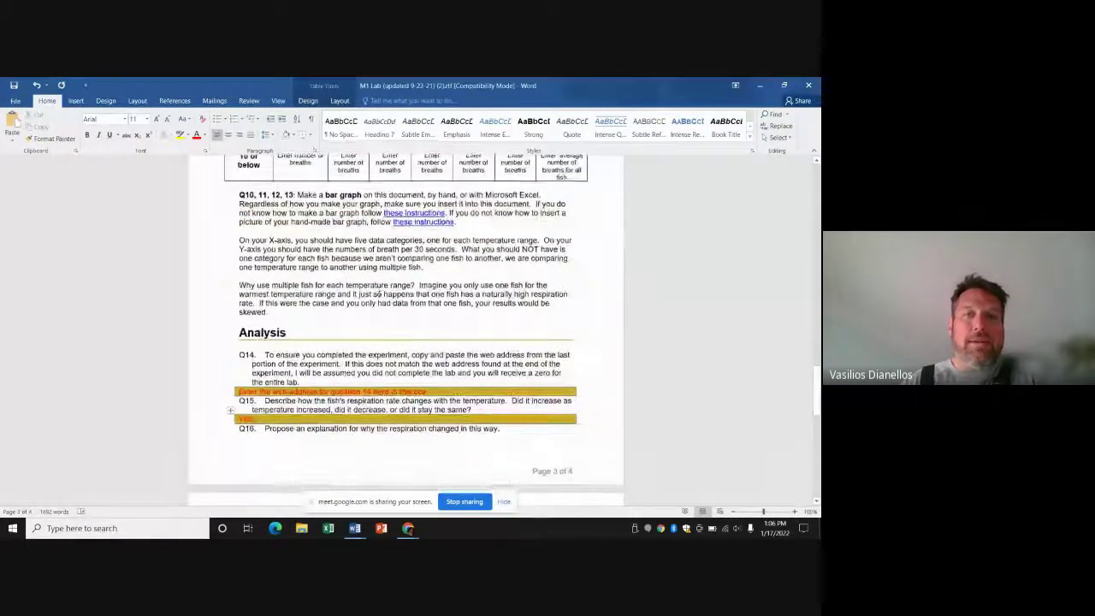
pyautogui.scroll(-10, 377, 294)
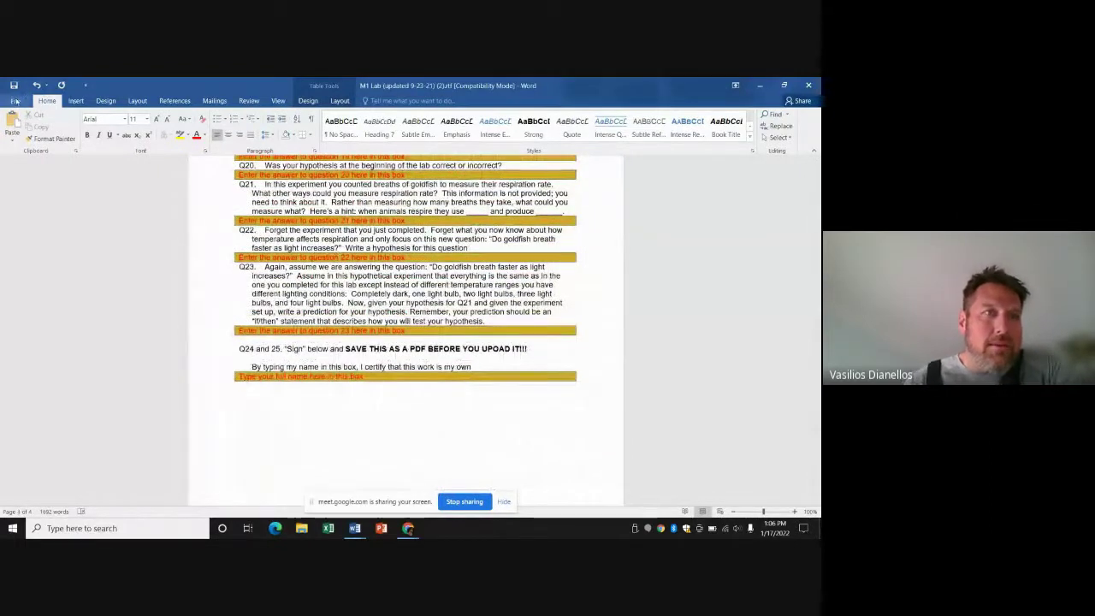
pyautogui.click(15, 101)
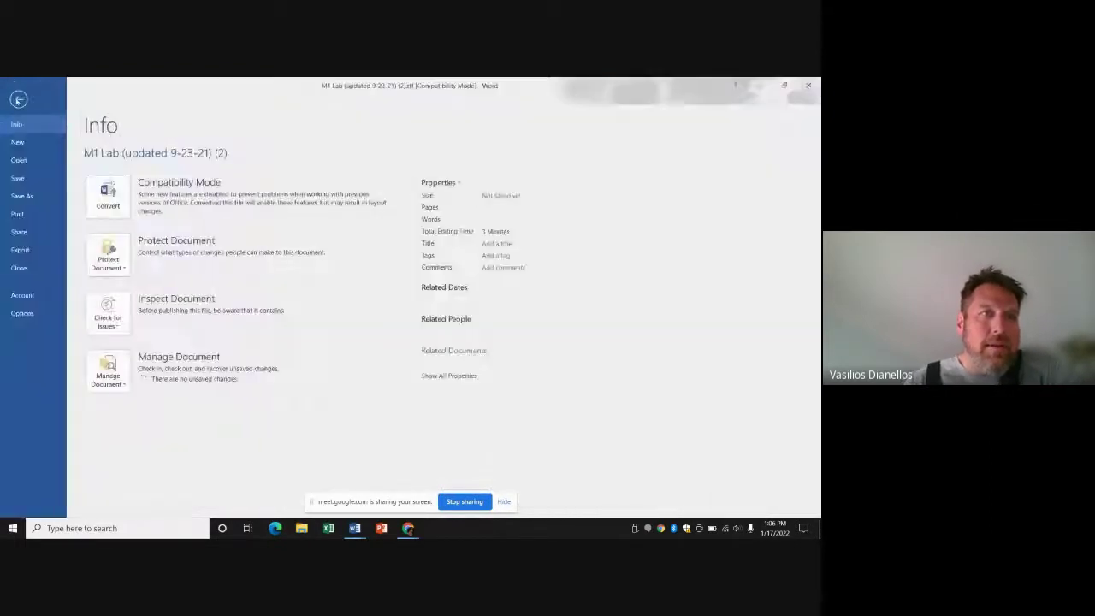
# - Save a copy to the Desktop as PDF, with the student's surname prefixed to the M1 Lab name
pyautogui.click(20, 196)
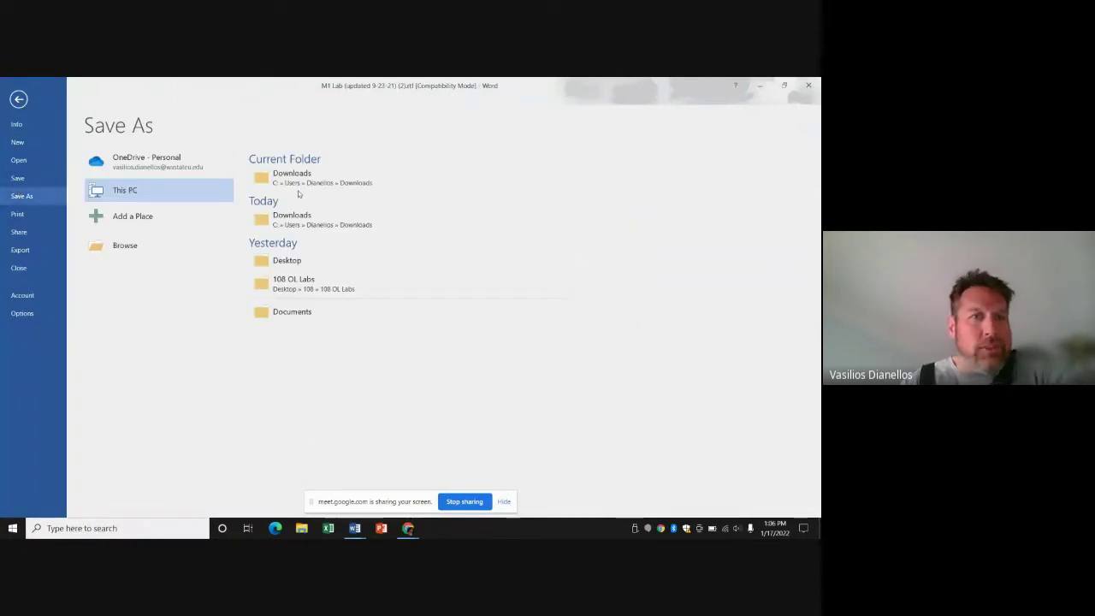
pyautogui.click(285, 261)
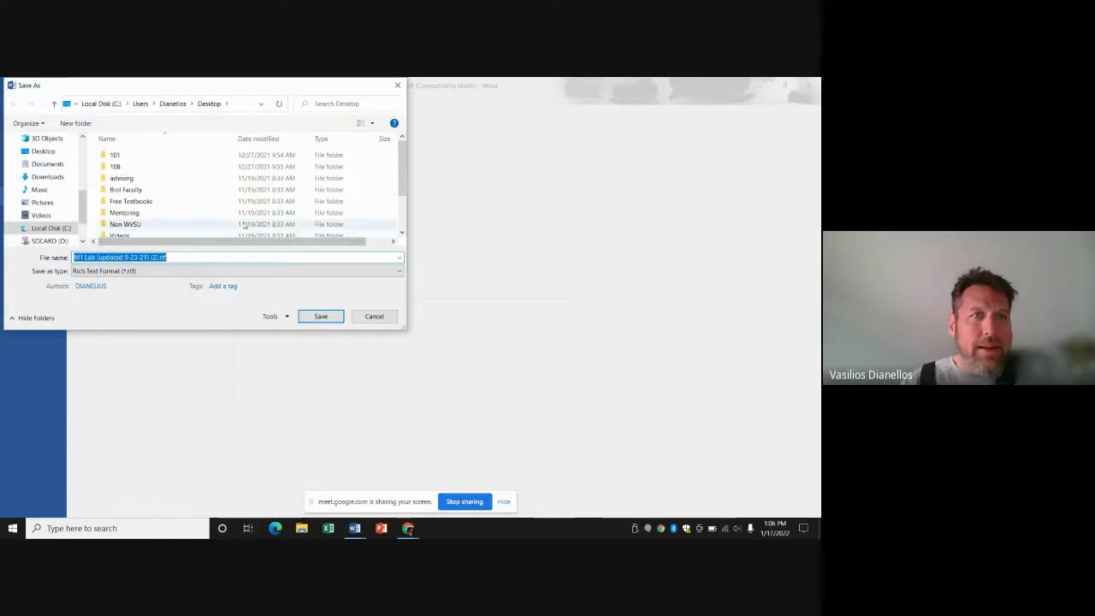
pyautogui.click(216, 256)
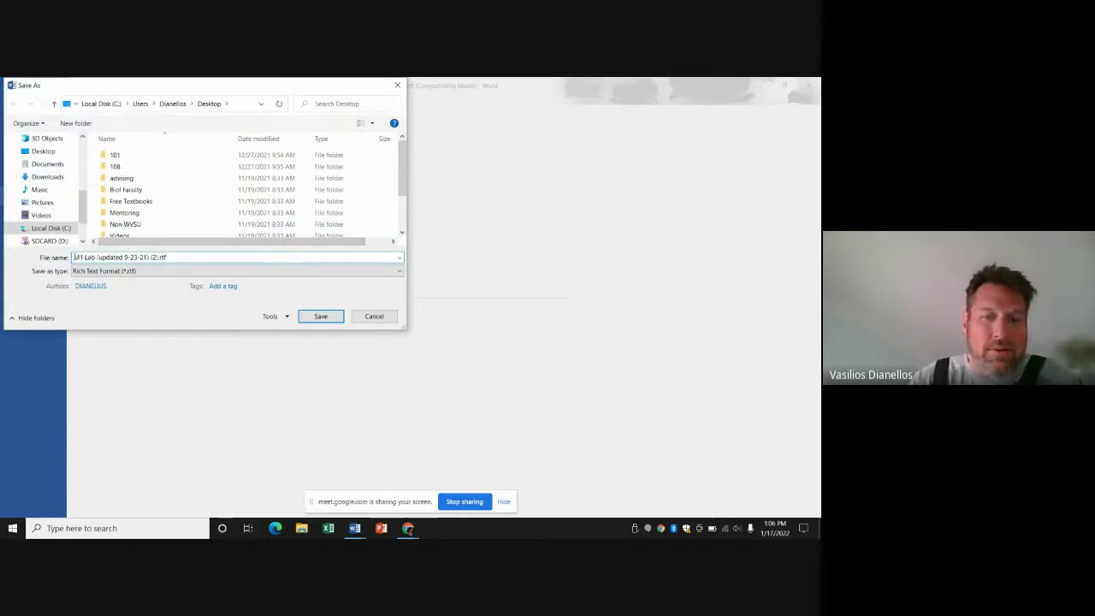
pyautogui.click(75, 257)
pyautogui.write('Dianellos')
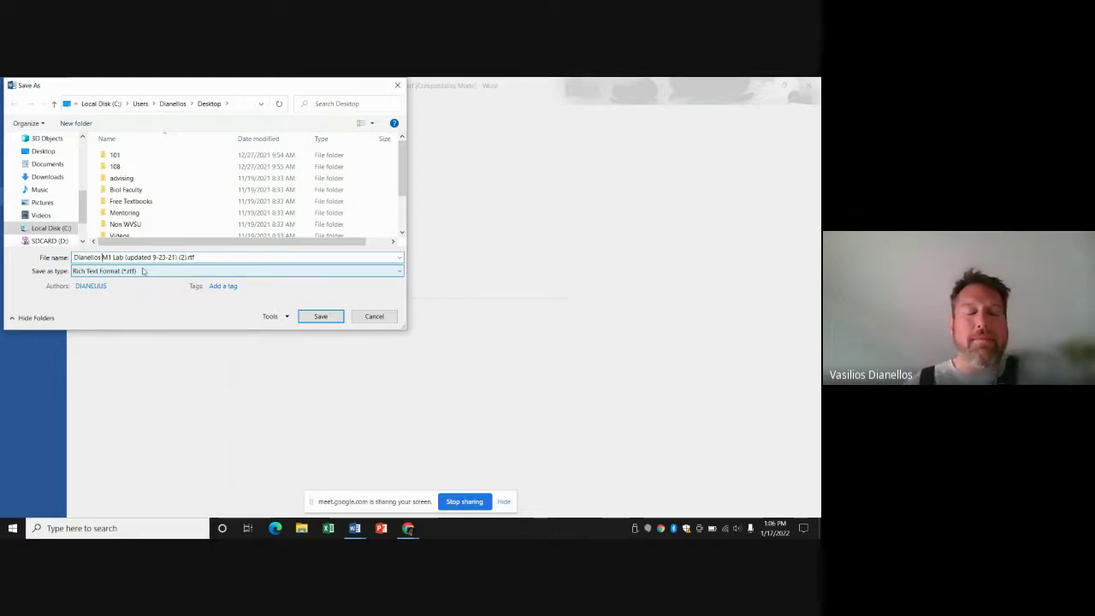
pyautogui.click(143, 271)
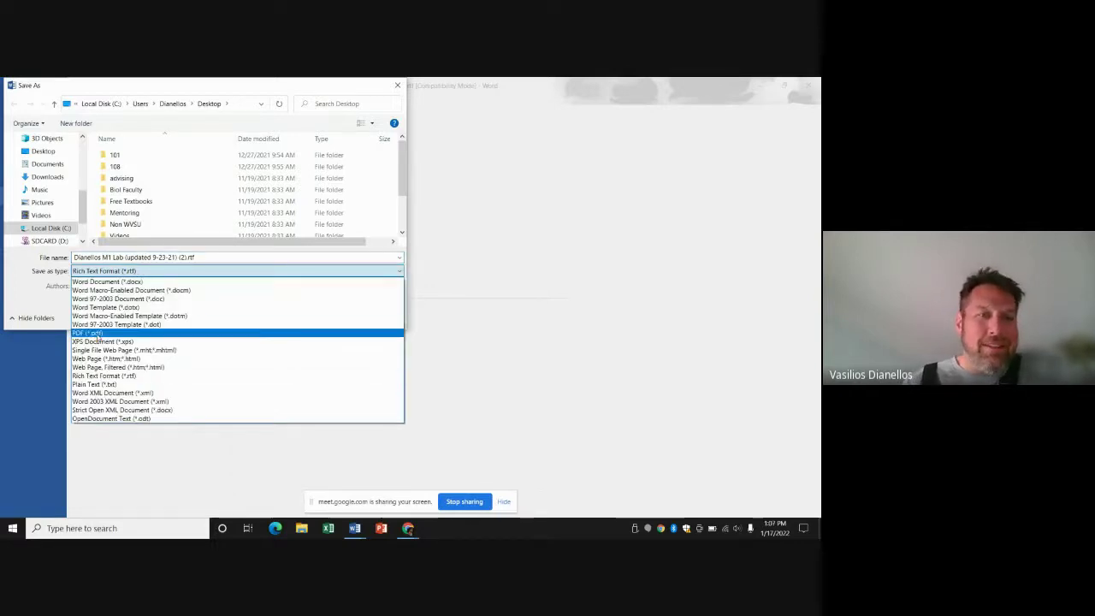
pyautogui.click(97, 334)
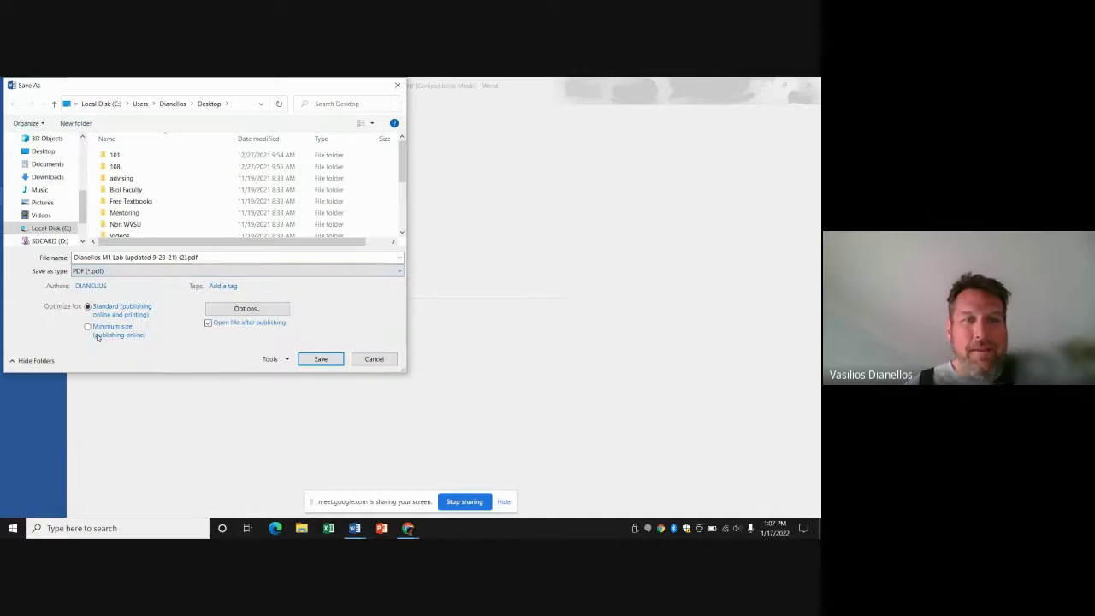
# - Save the BIOL 108 – Lab 1 worksheet as a PDF, then return to the Lab 1 assignment page in Chrome
pyautogui.click(320, 359)
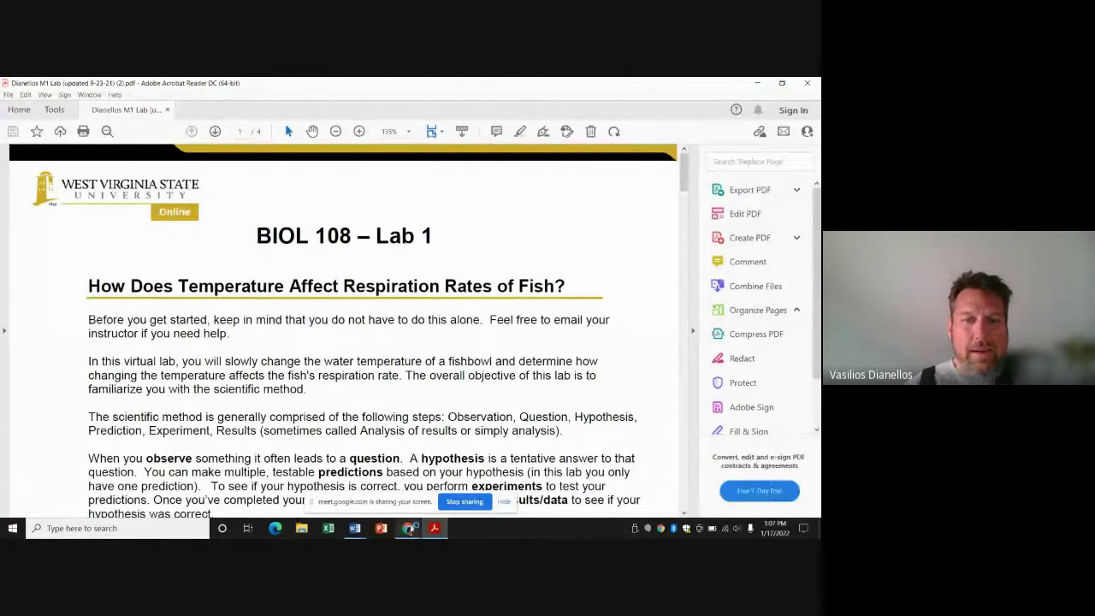
pyautogui.click(411, 528)
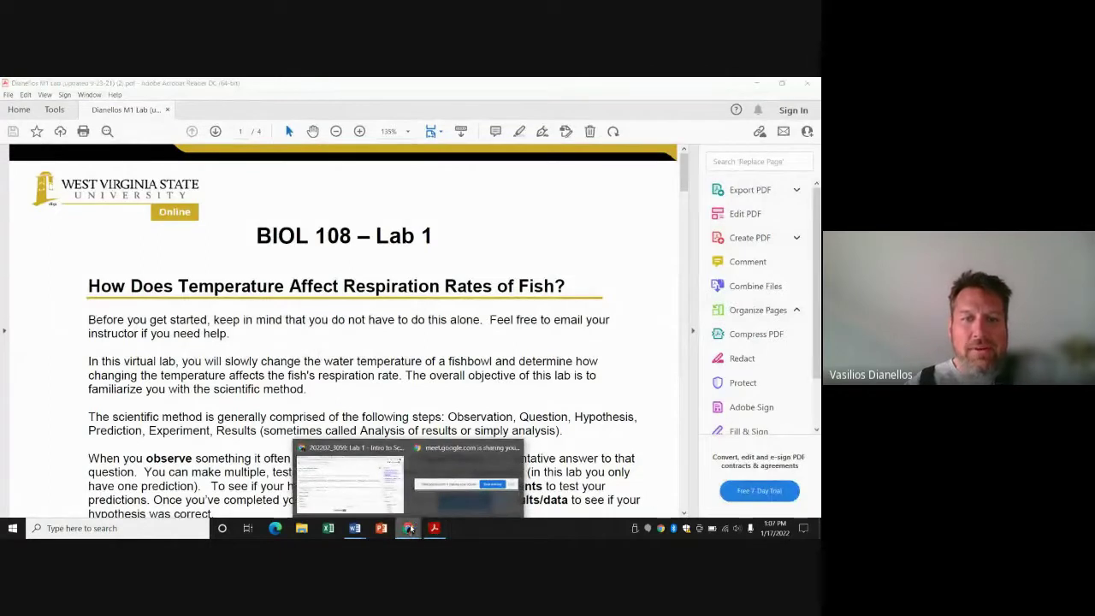
pyautogui.click(368, 481)
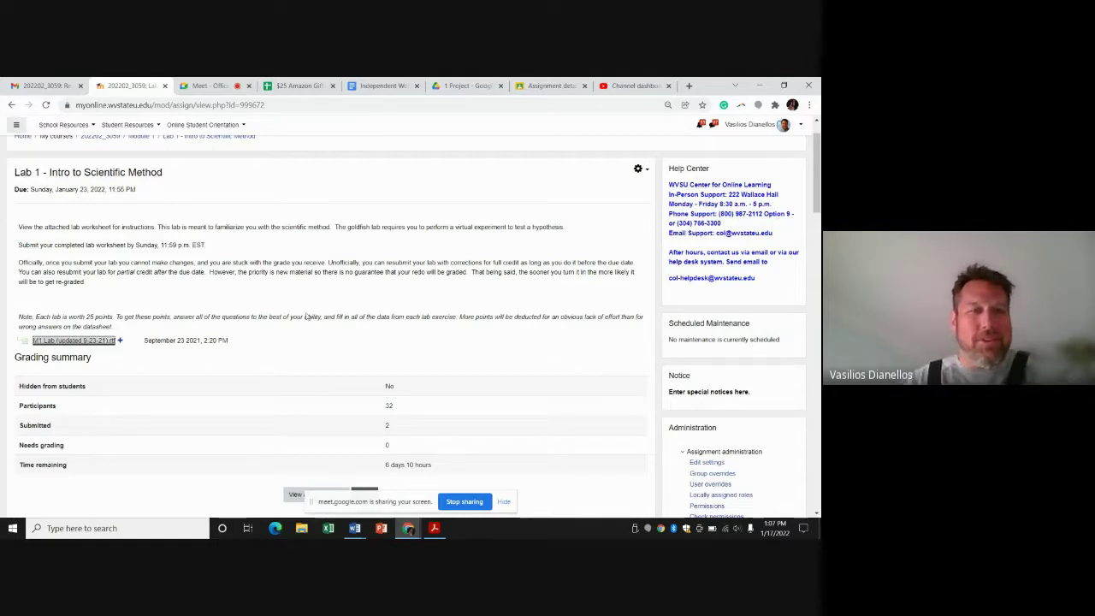
# - Switch from the Lab 1 assignment page to the Google Meet tab showing the presenter's camera
pyautogui.click(199, 87)
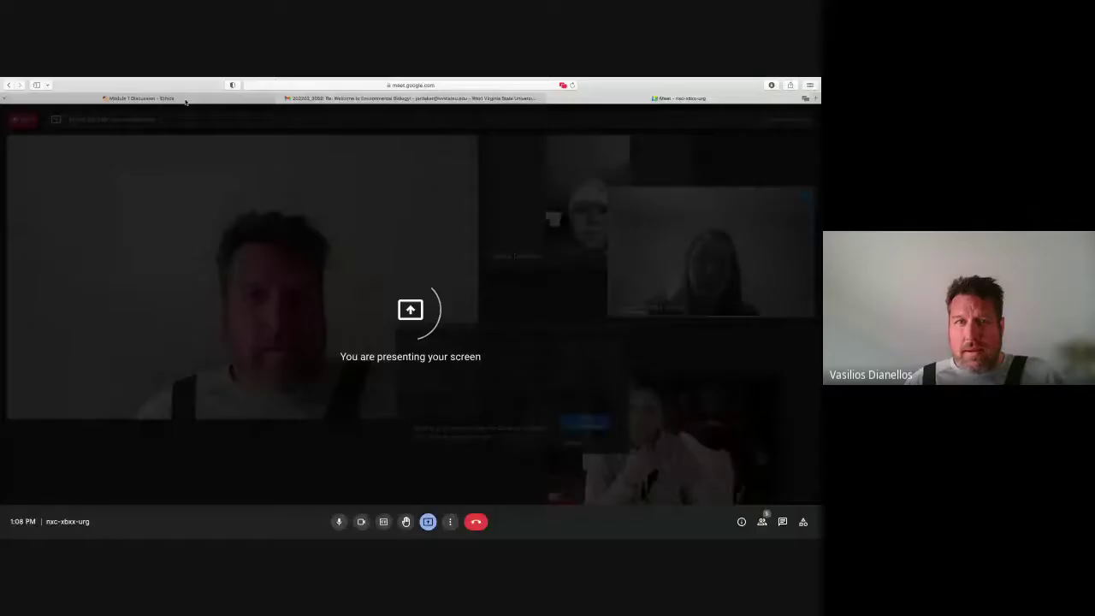
# - Reload the Moodle course page and log back in with the saved credentials
pyautogui.click(183, 102)
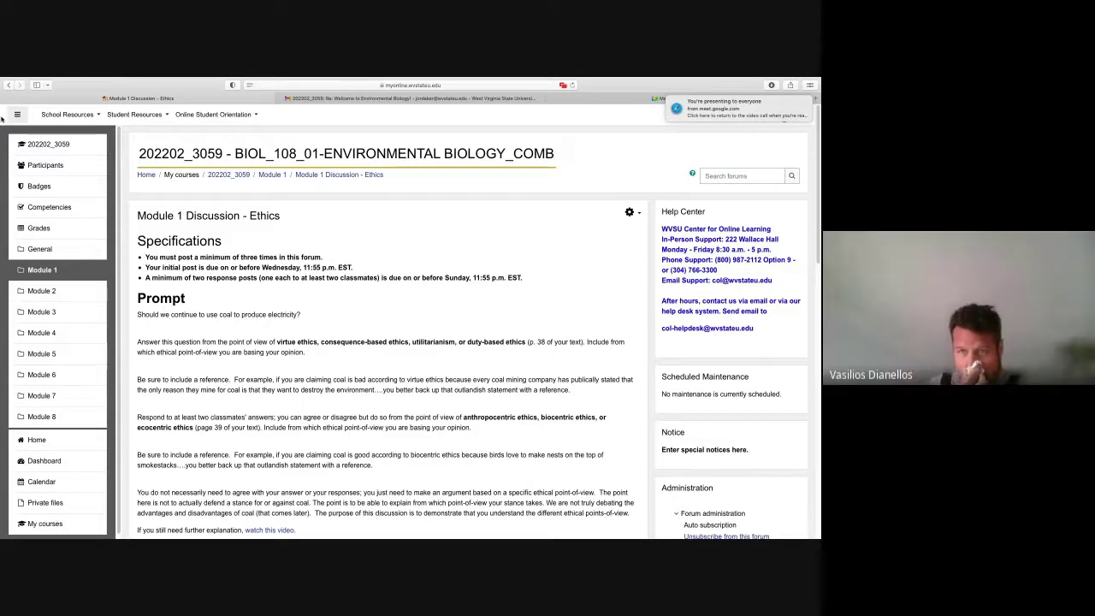
pyautogui.click(28, 86)
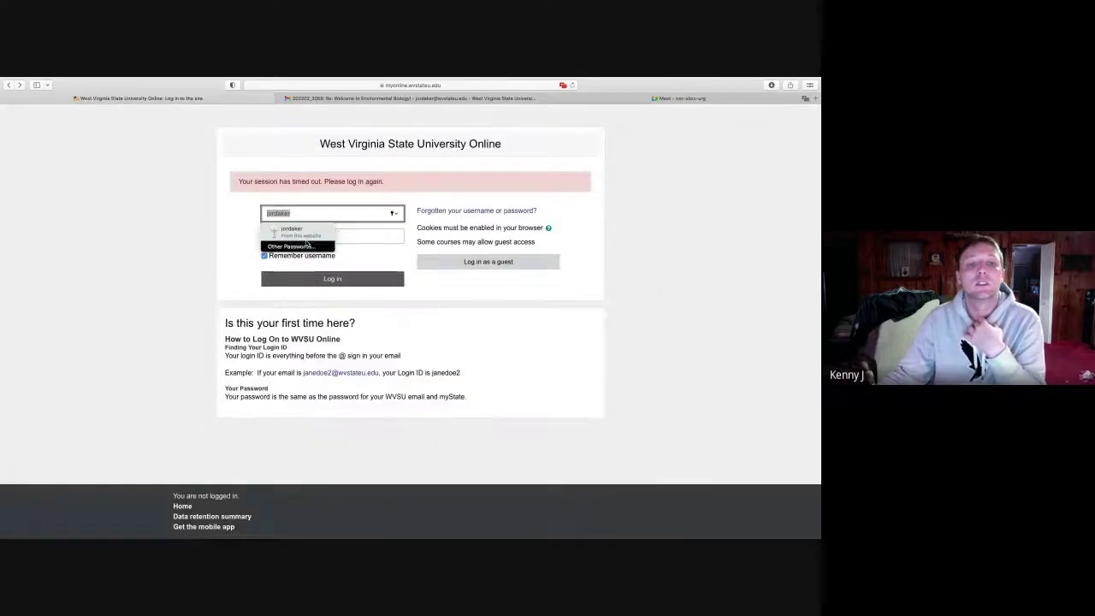
pyautogui.click(303, 239)
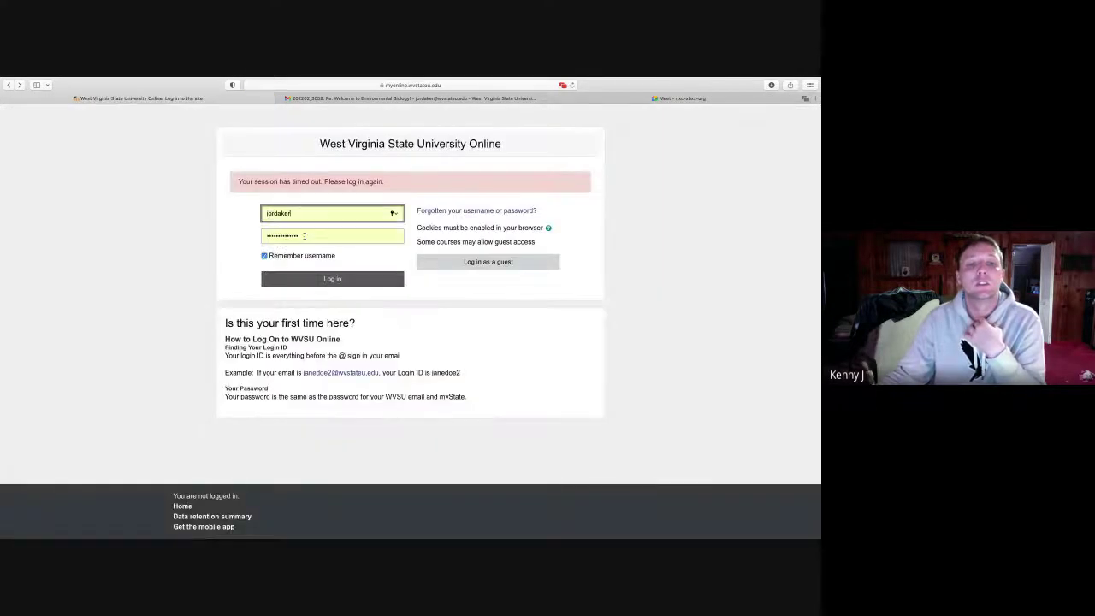
pyautogui.click(301, 279)
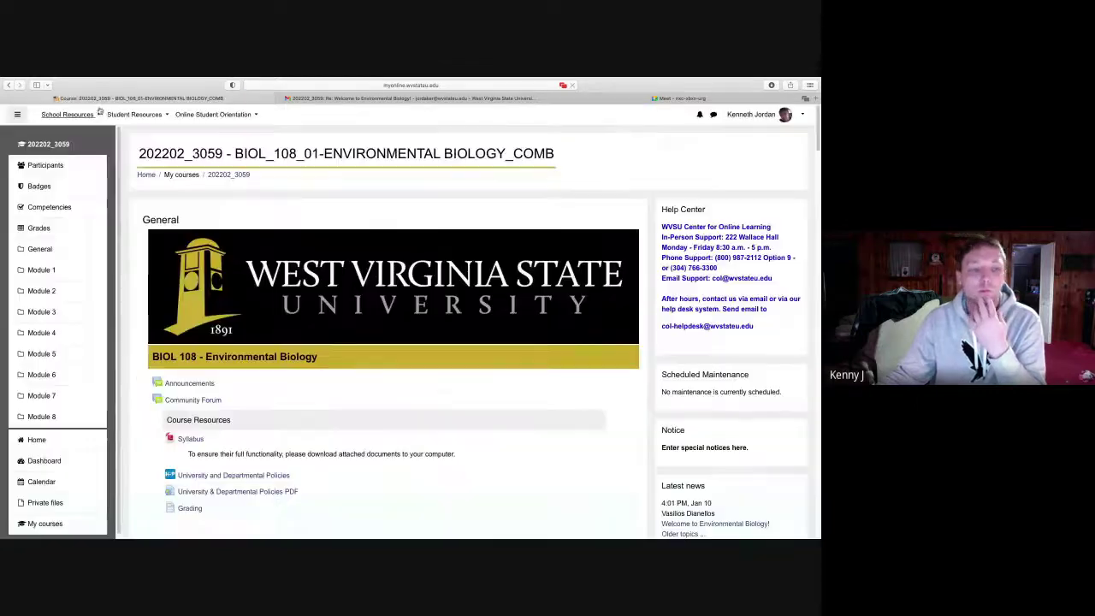
# - Open the Lab 1 - Intro to Scientific Method assignment and its attached M1 Lab .rtf worksheet
pyautogui.scroll(-10, 290, 320)
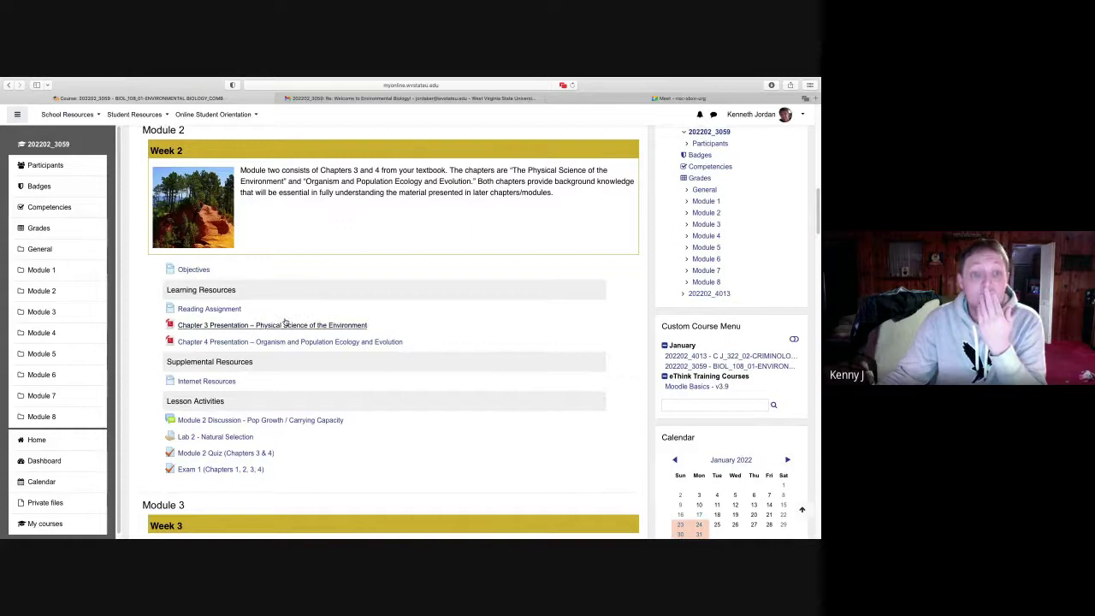
pyautogui.scroll(5, 266, 334)
pyautogui.click(267, 377)
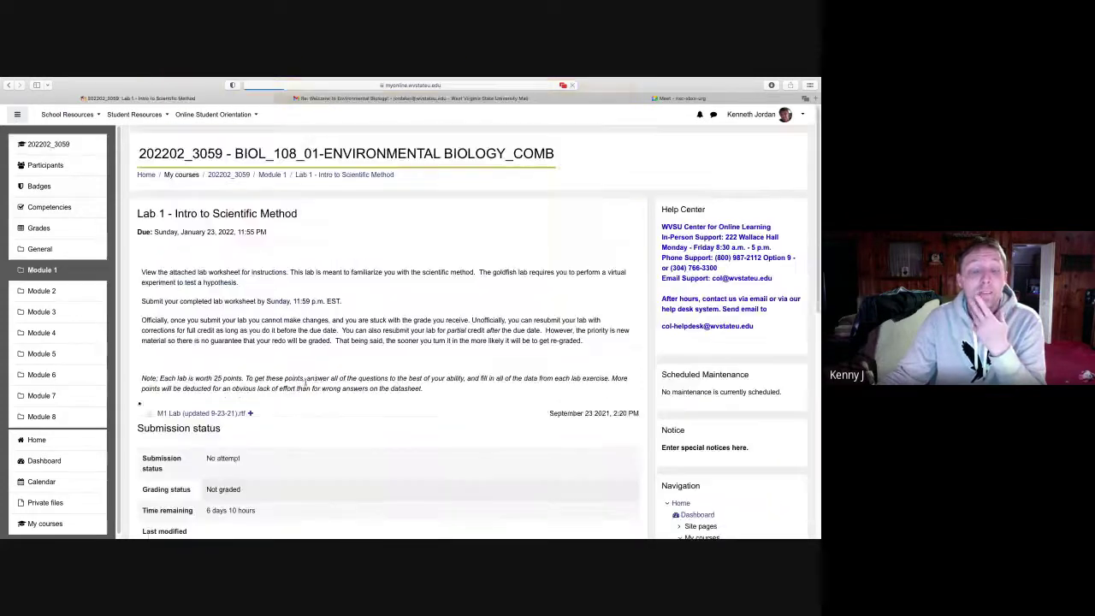
pyautogui.click(232, 406)
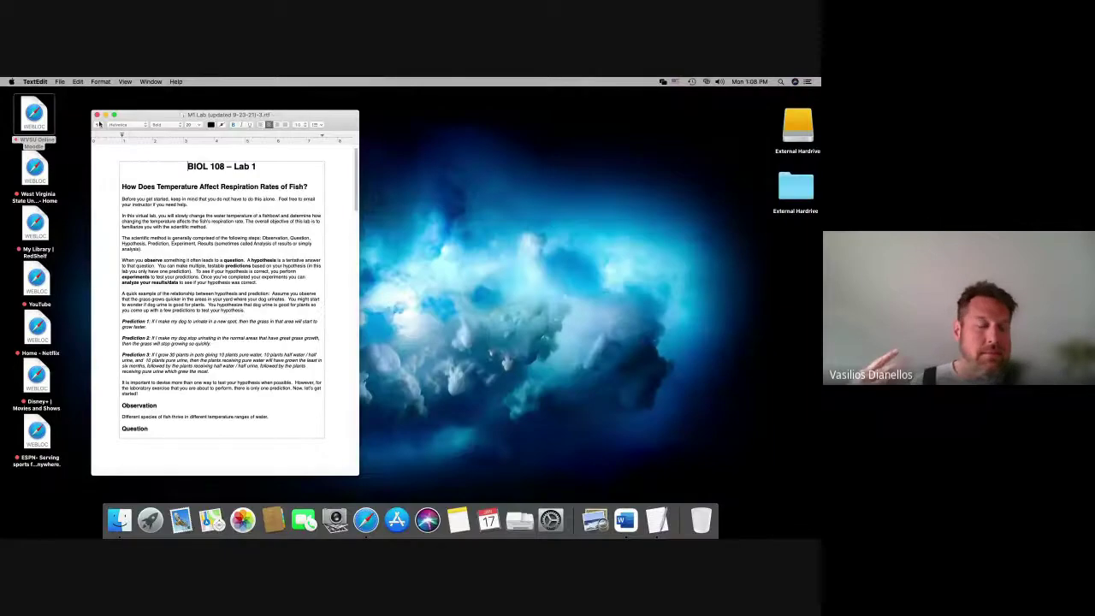
# - Make the TextEdit worksheet full screen and read through its Hypothesis, Prediction and Procedure sections
pyautogui.click(114, 114)
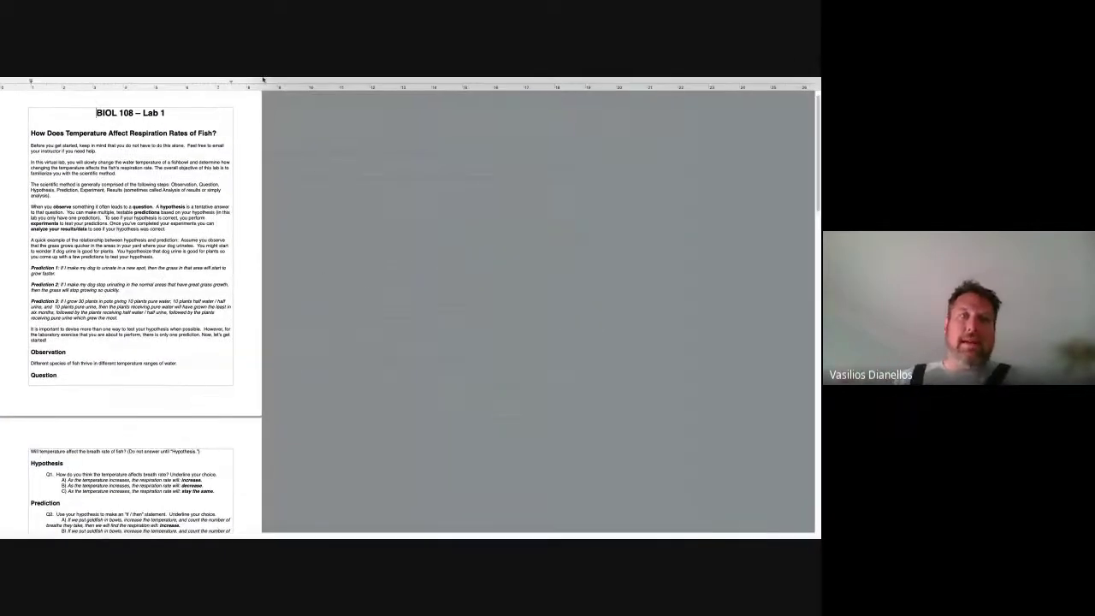
pyautogui.click(233, 83)
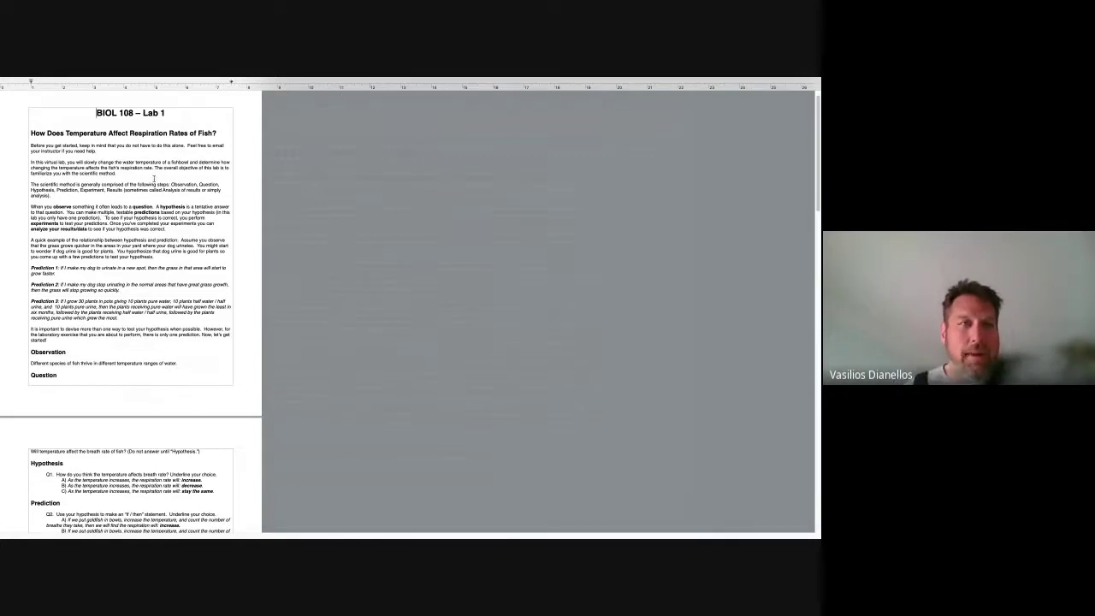
pyautogui.scroll(-5, 171, 206)
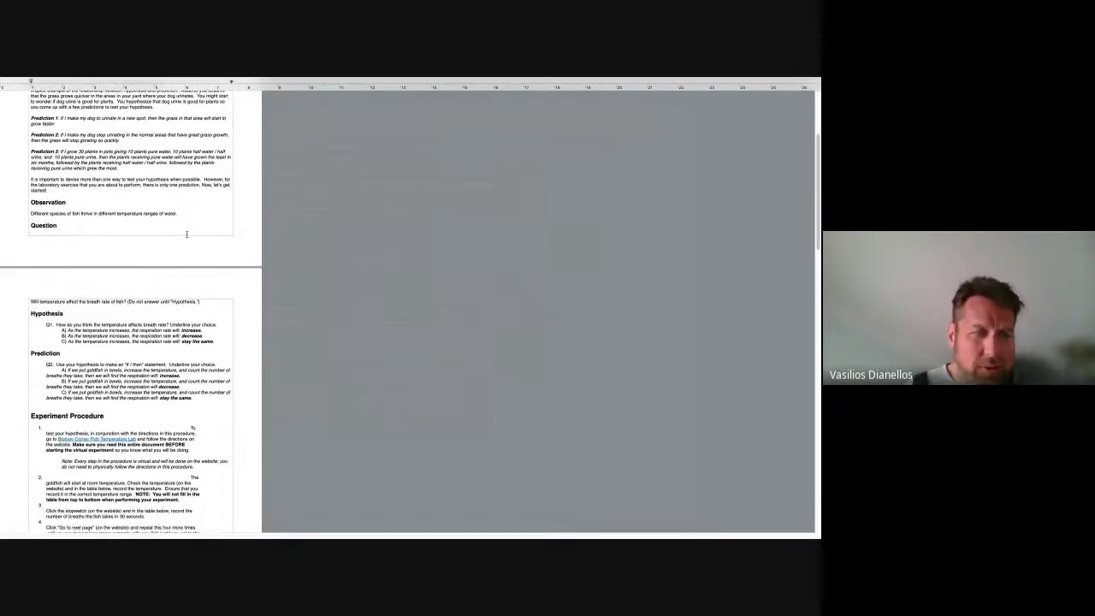
pyautogui.scroll(5, 131, 315)
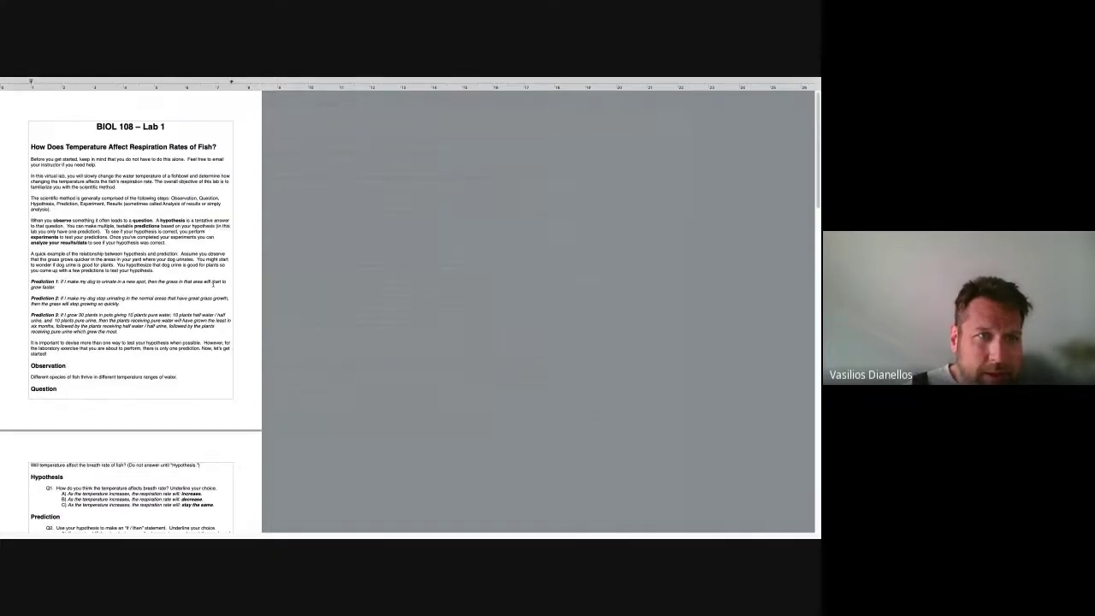
pyautogui.scroll(-3, 177, 369)
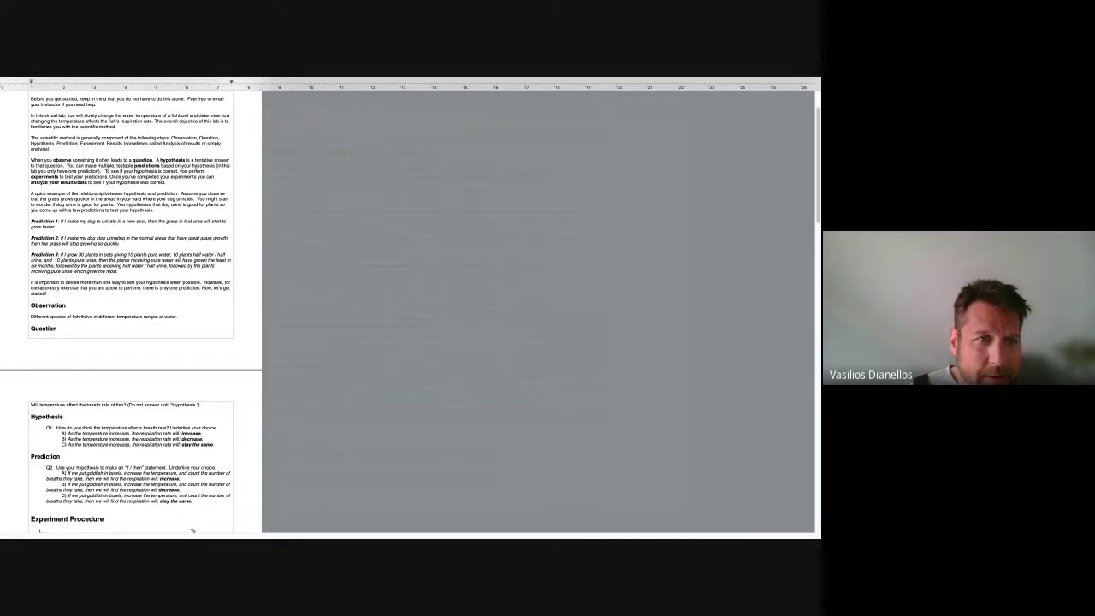
pyautogui.scroll(-12, 18, 206)
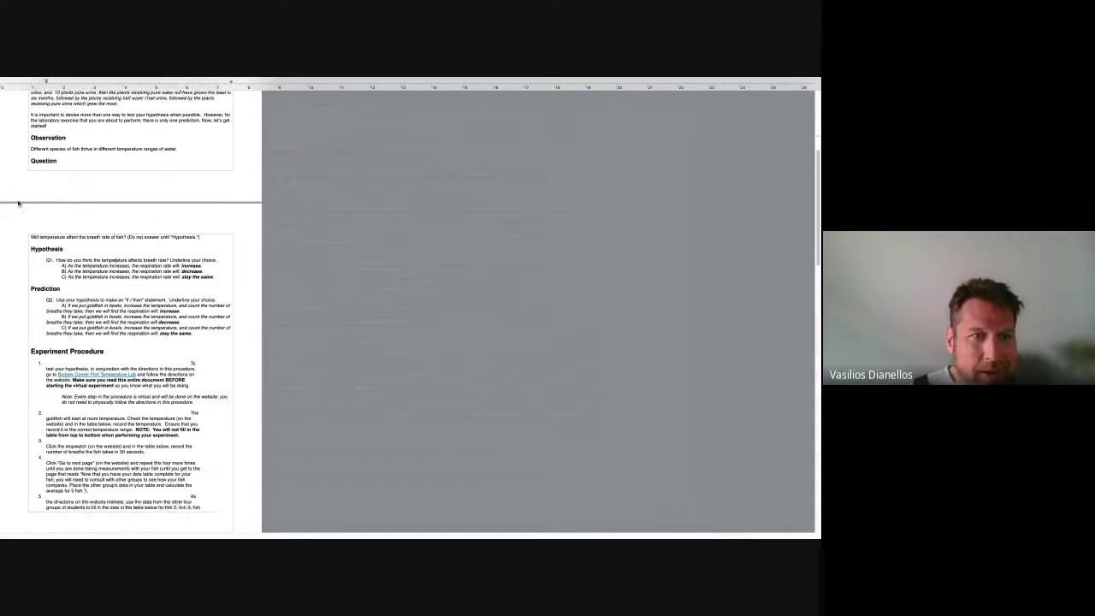